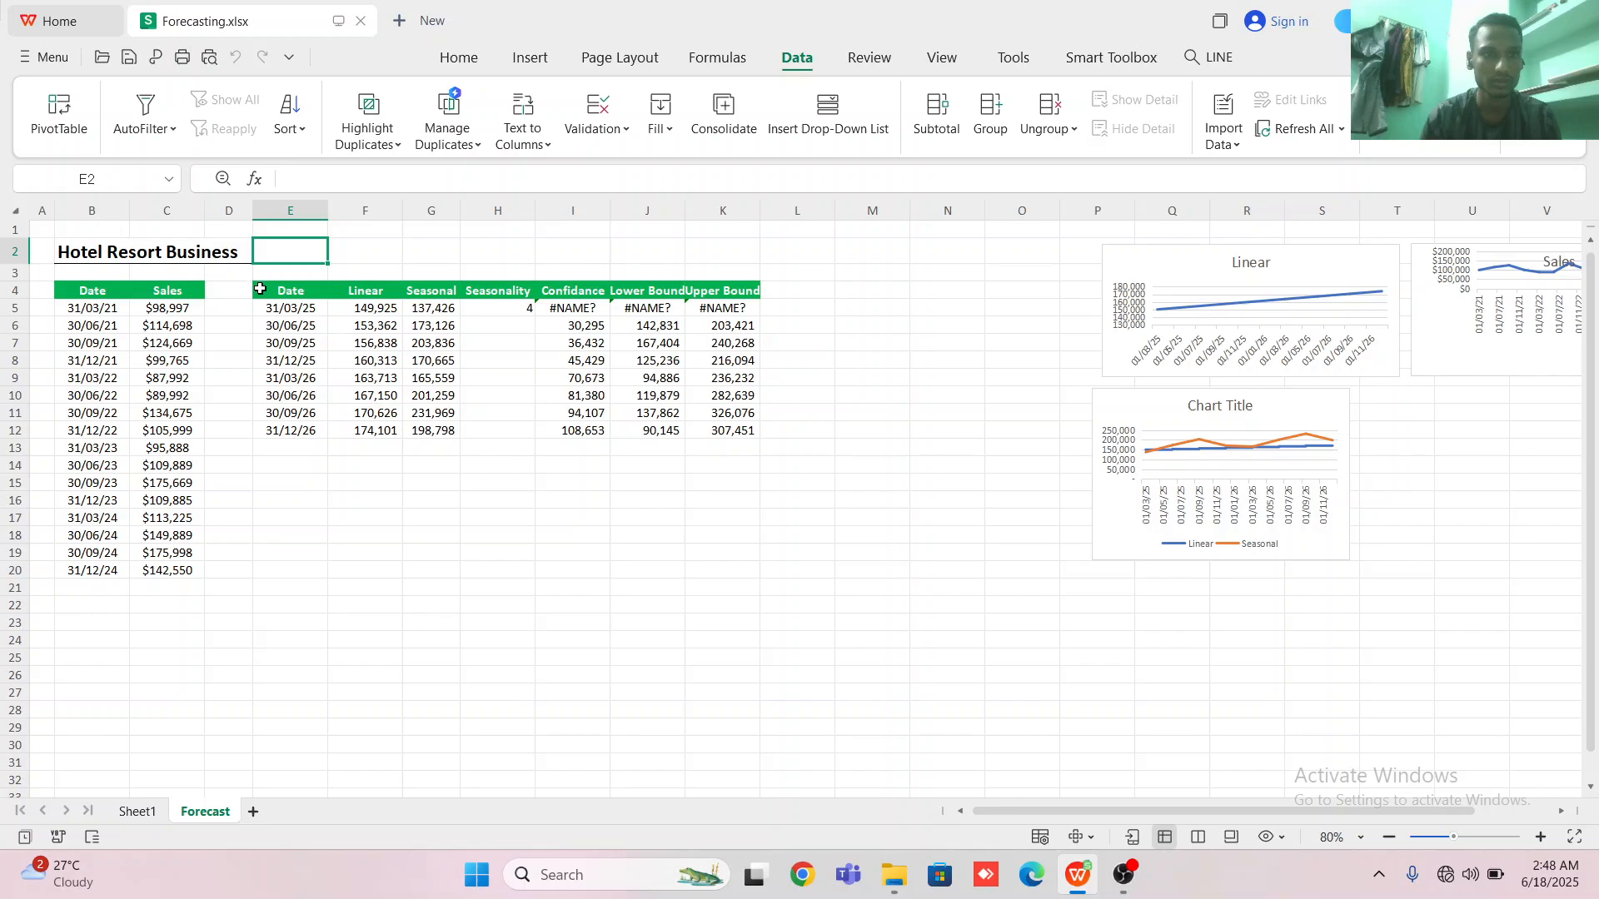
- Copy the forecast table's header row E4:K4 and paste it into row 22 starting at cell B22
left_click(261, 289)
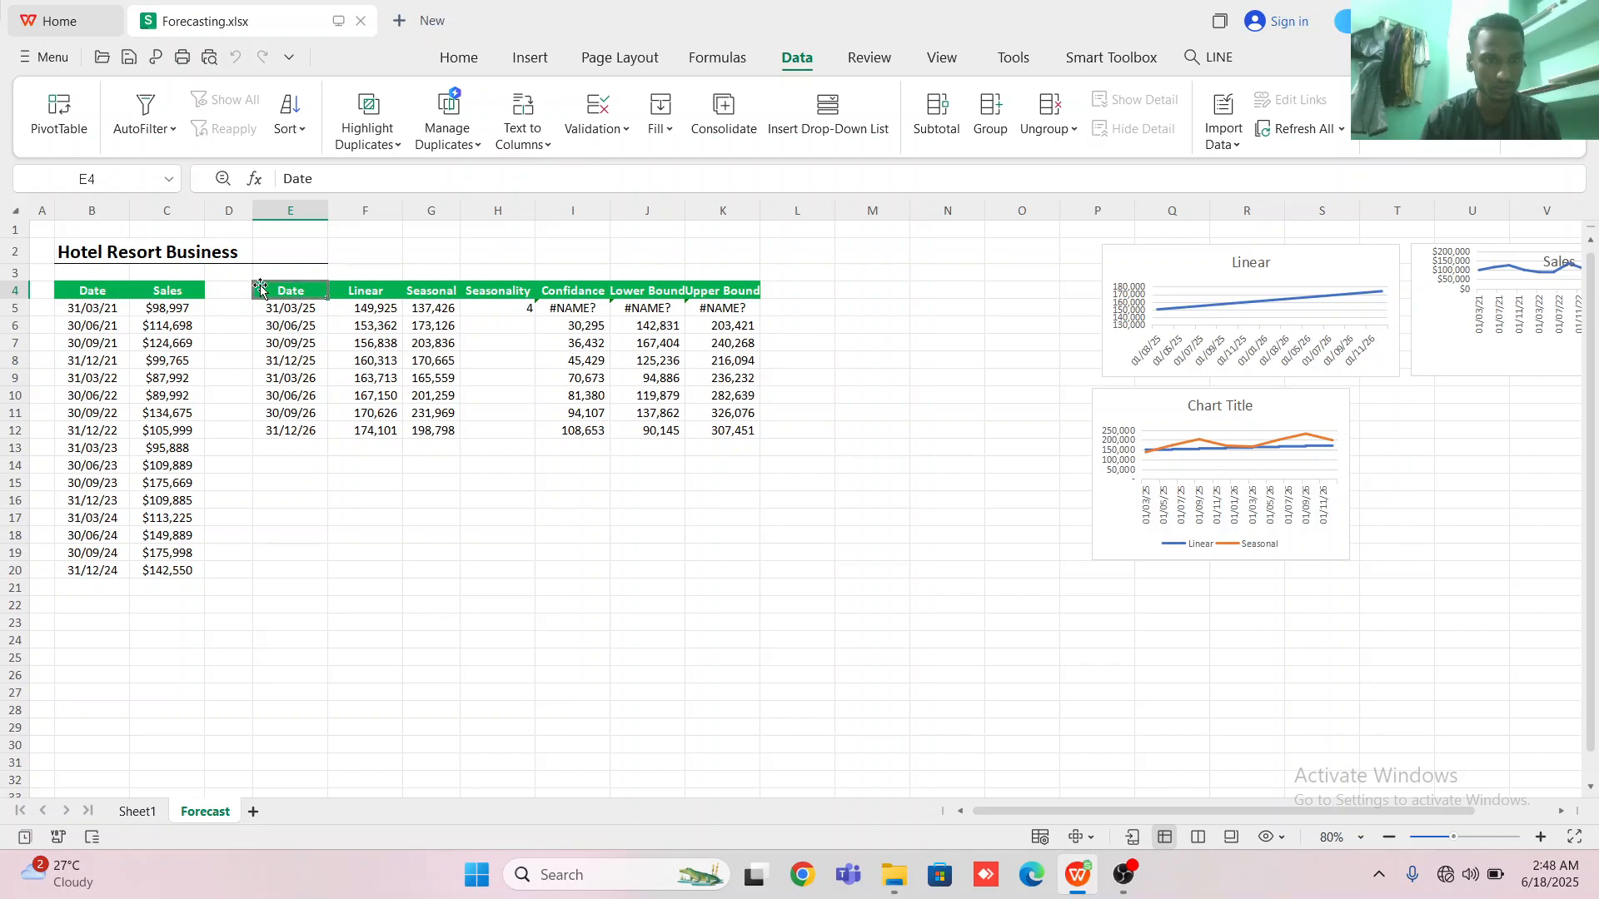
left_click_drag(254, 288, 731, 289)
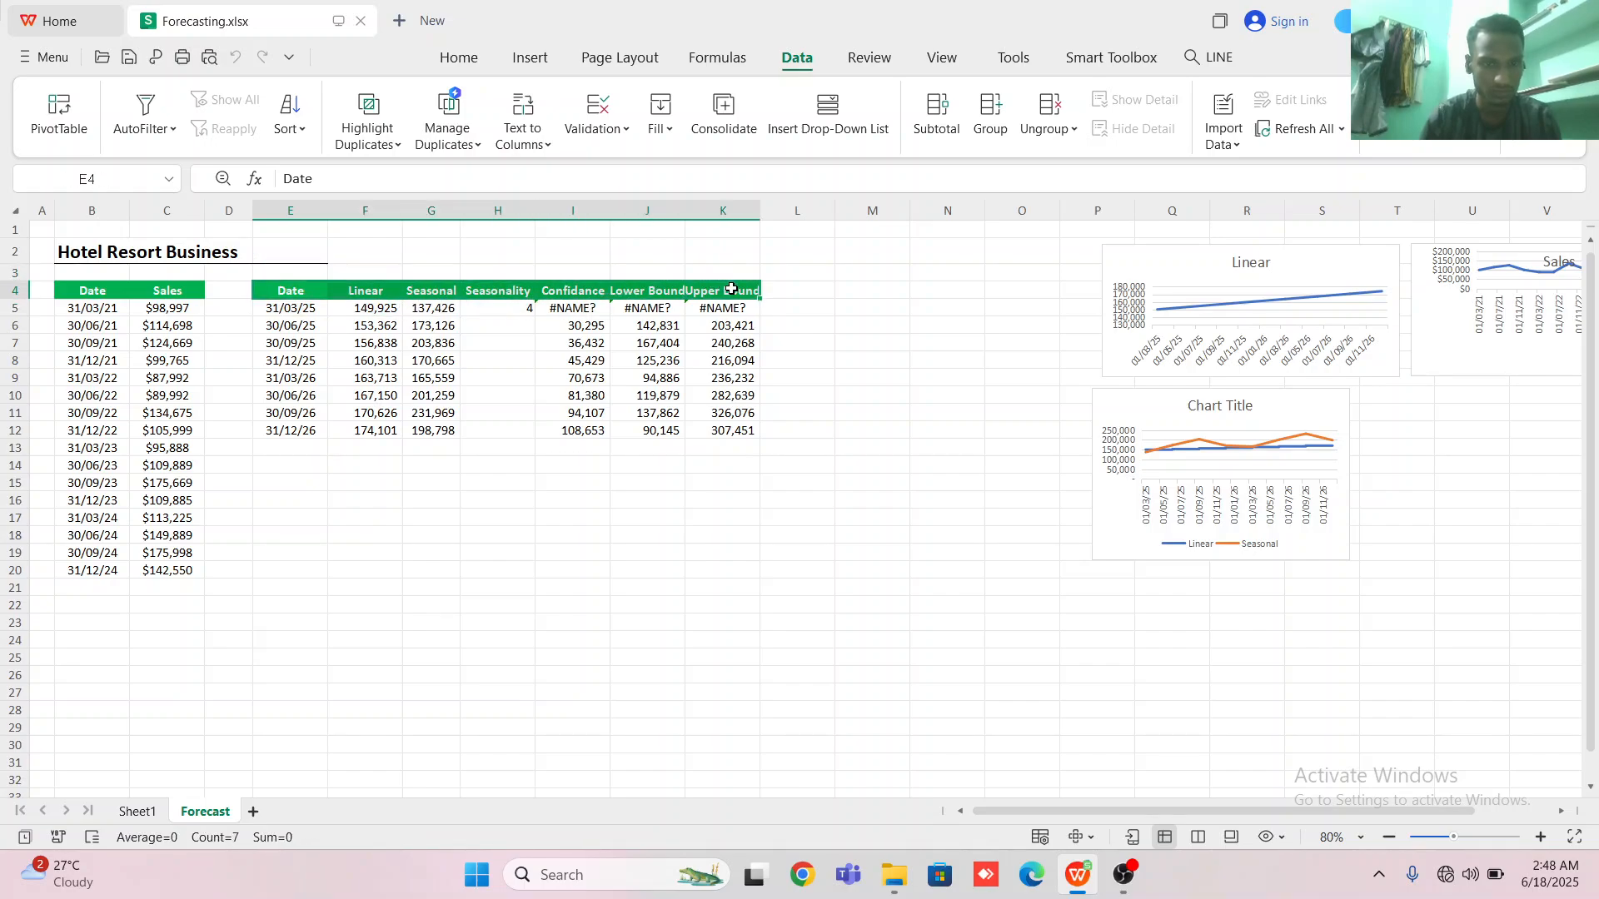
key("ctrl+c")
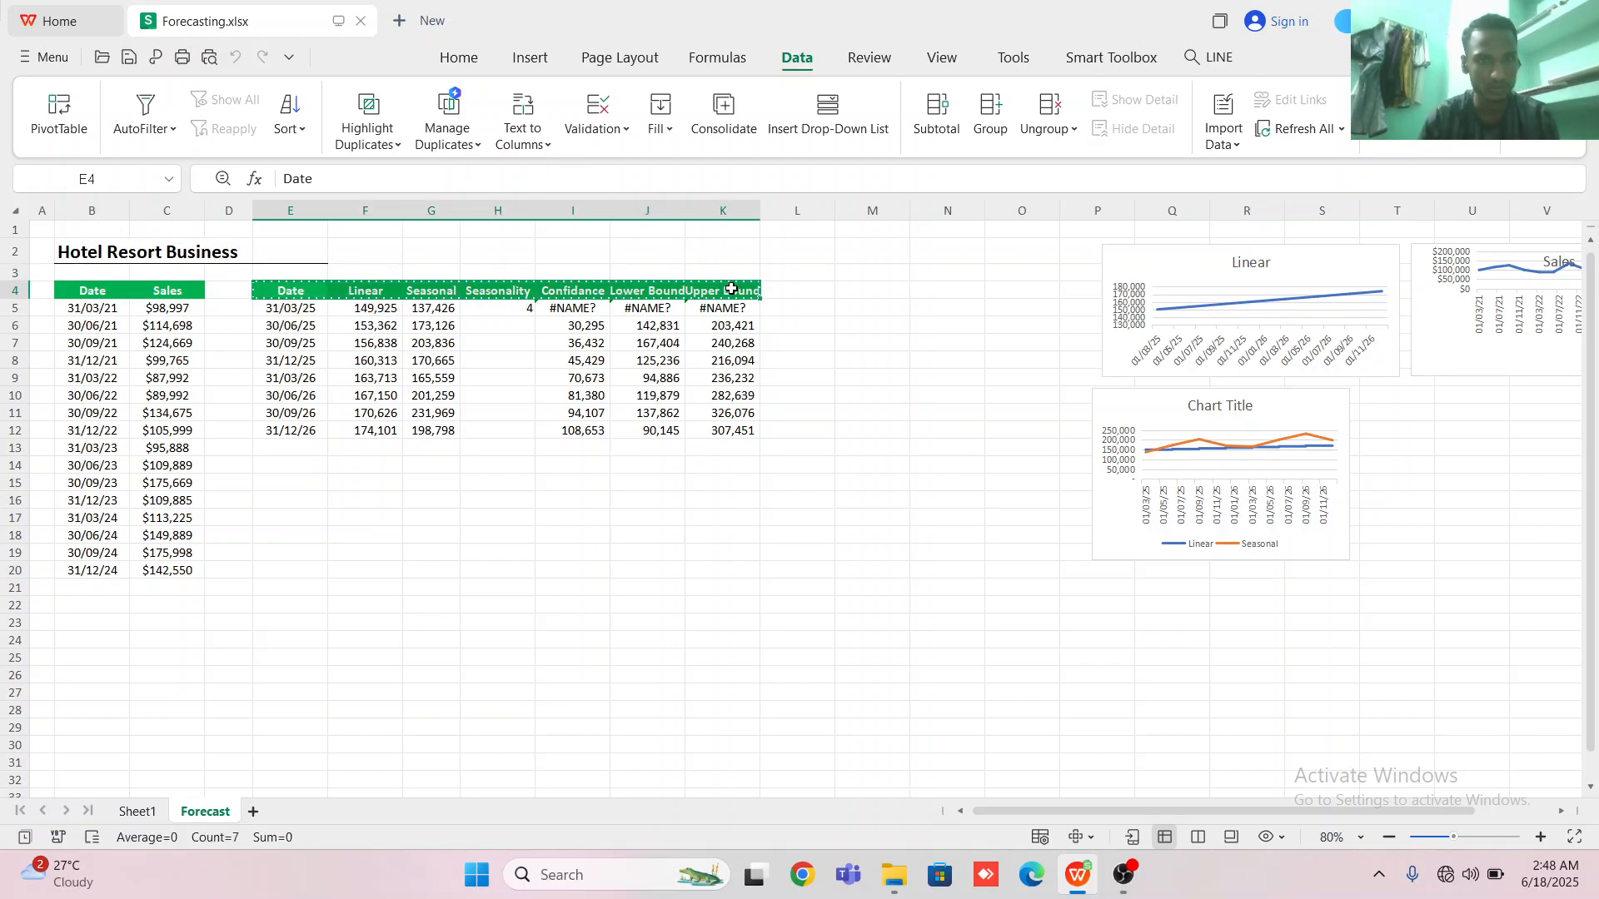
left_click(96, 602)
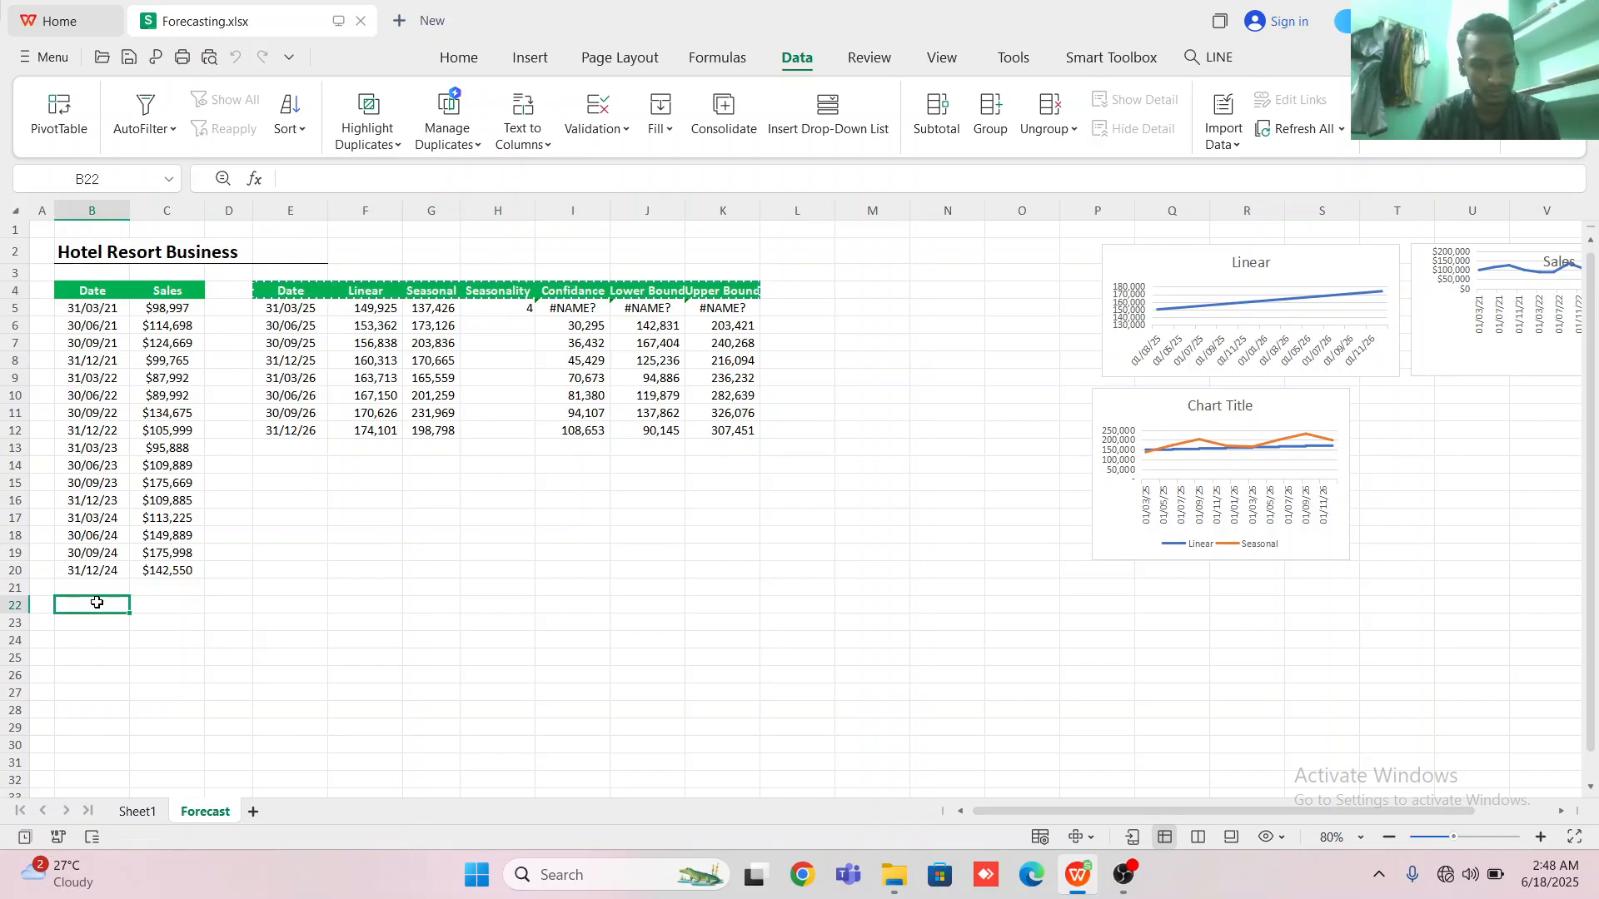
key("ctrl+v")
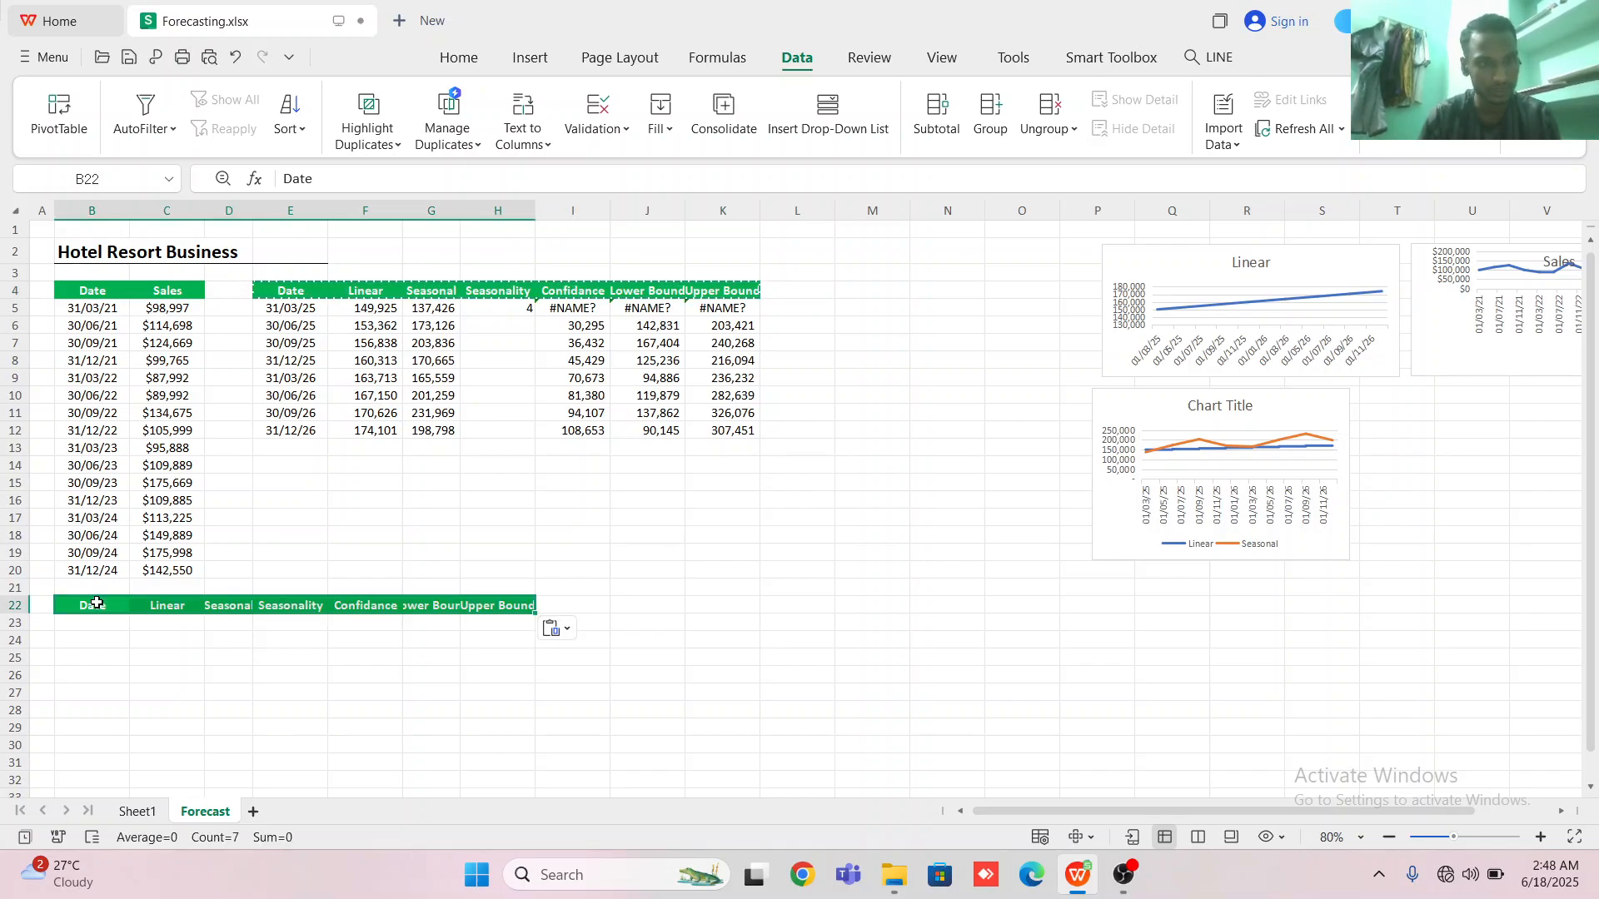
- Copy the forecast dates in E5:E12 and paste them under the new Date header starting at B23
left_click(260, 307)
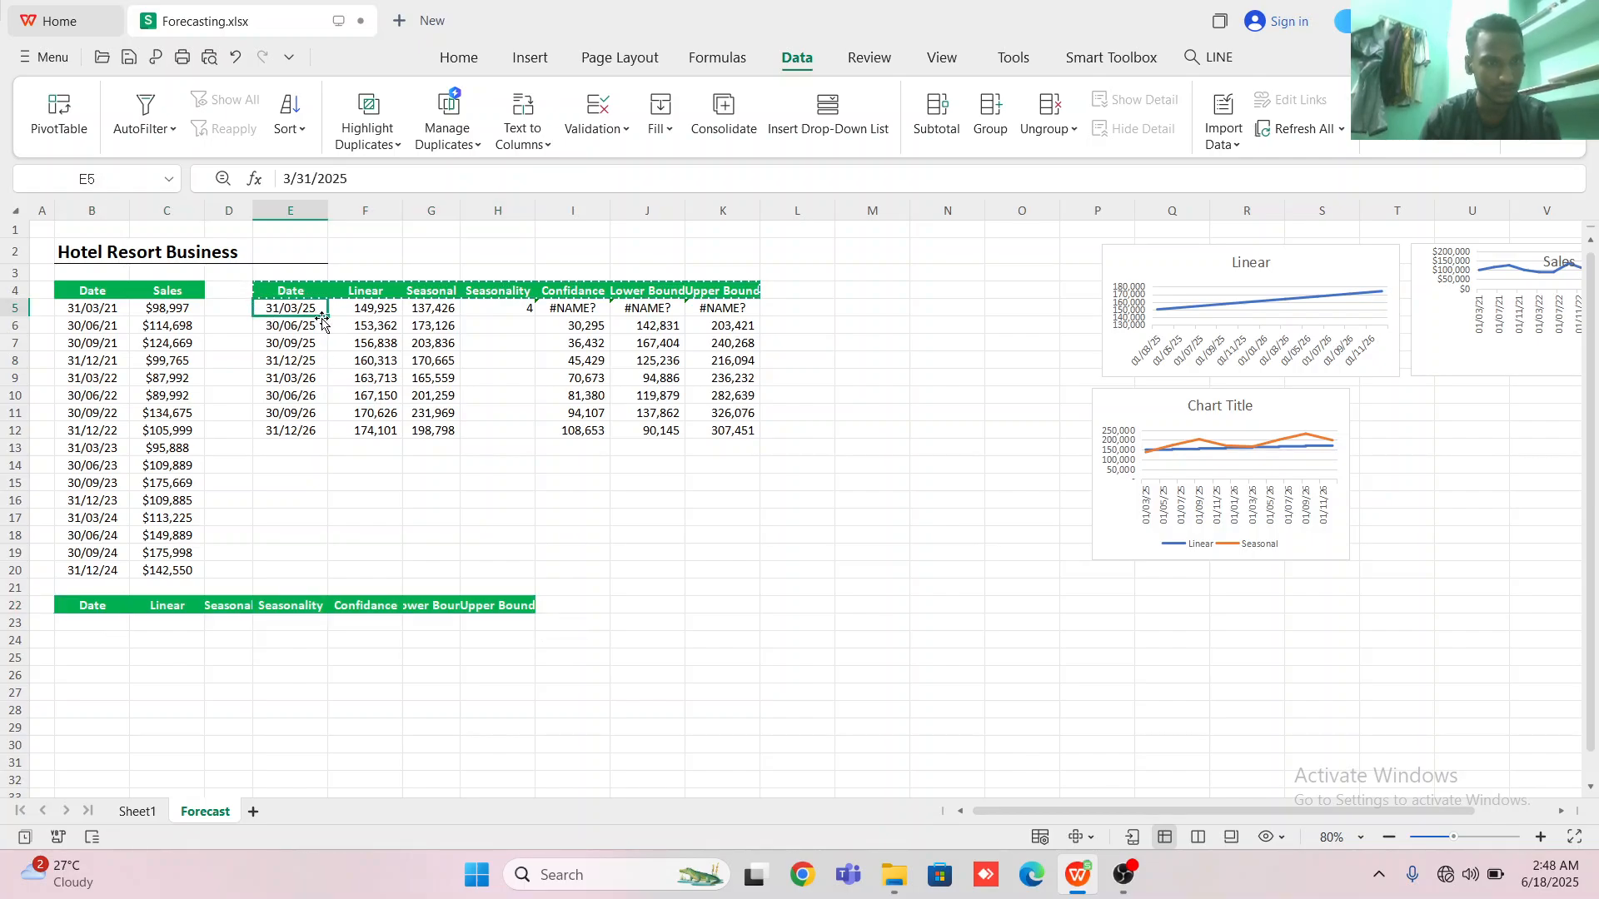
left_click_drag(324, 314, 327, 432)
key("ctrl+c")
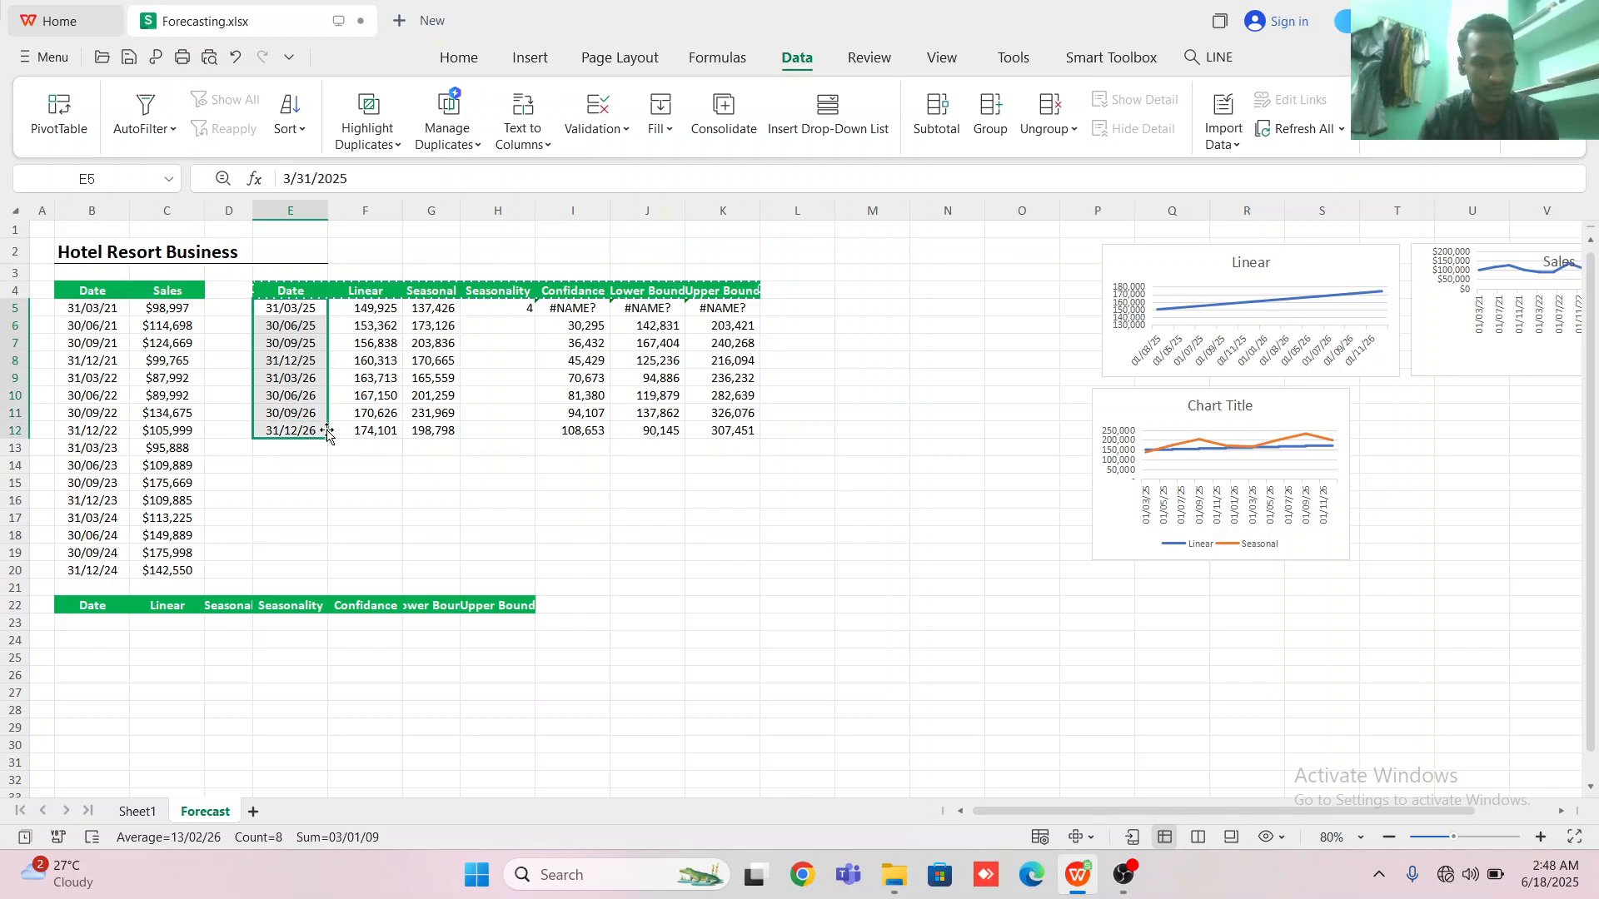
left_click(74, 619)
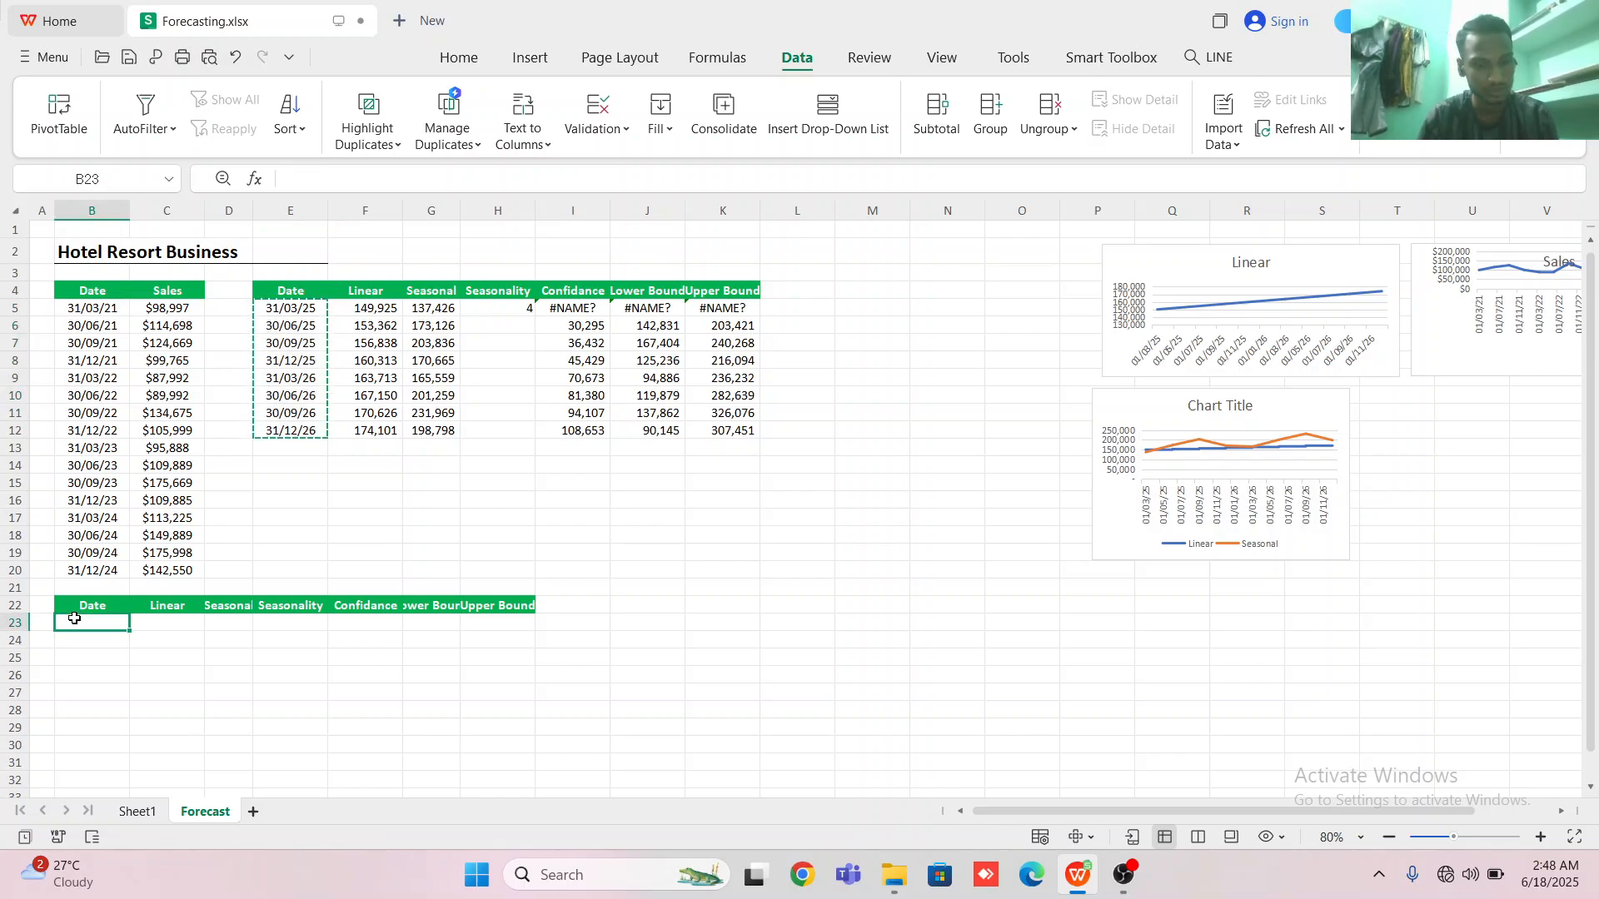
key("ctrl+v")
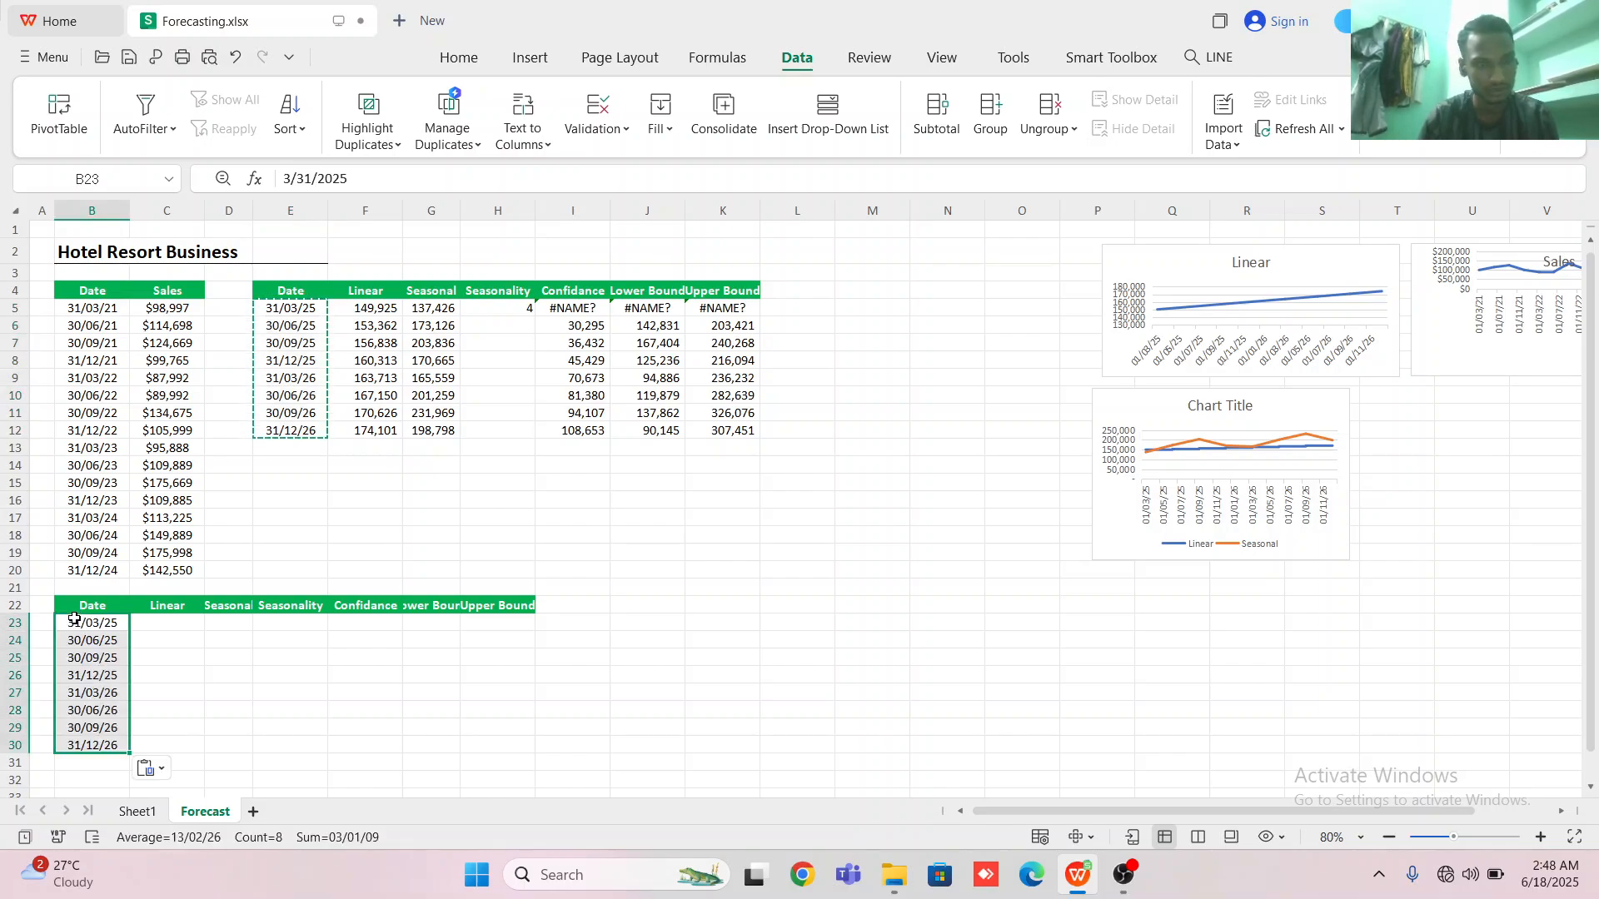
- Begin a FORECAST formula in C23 under Linear, using the date in B23 as the X argument
left_click(140, 620)
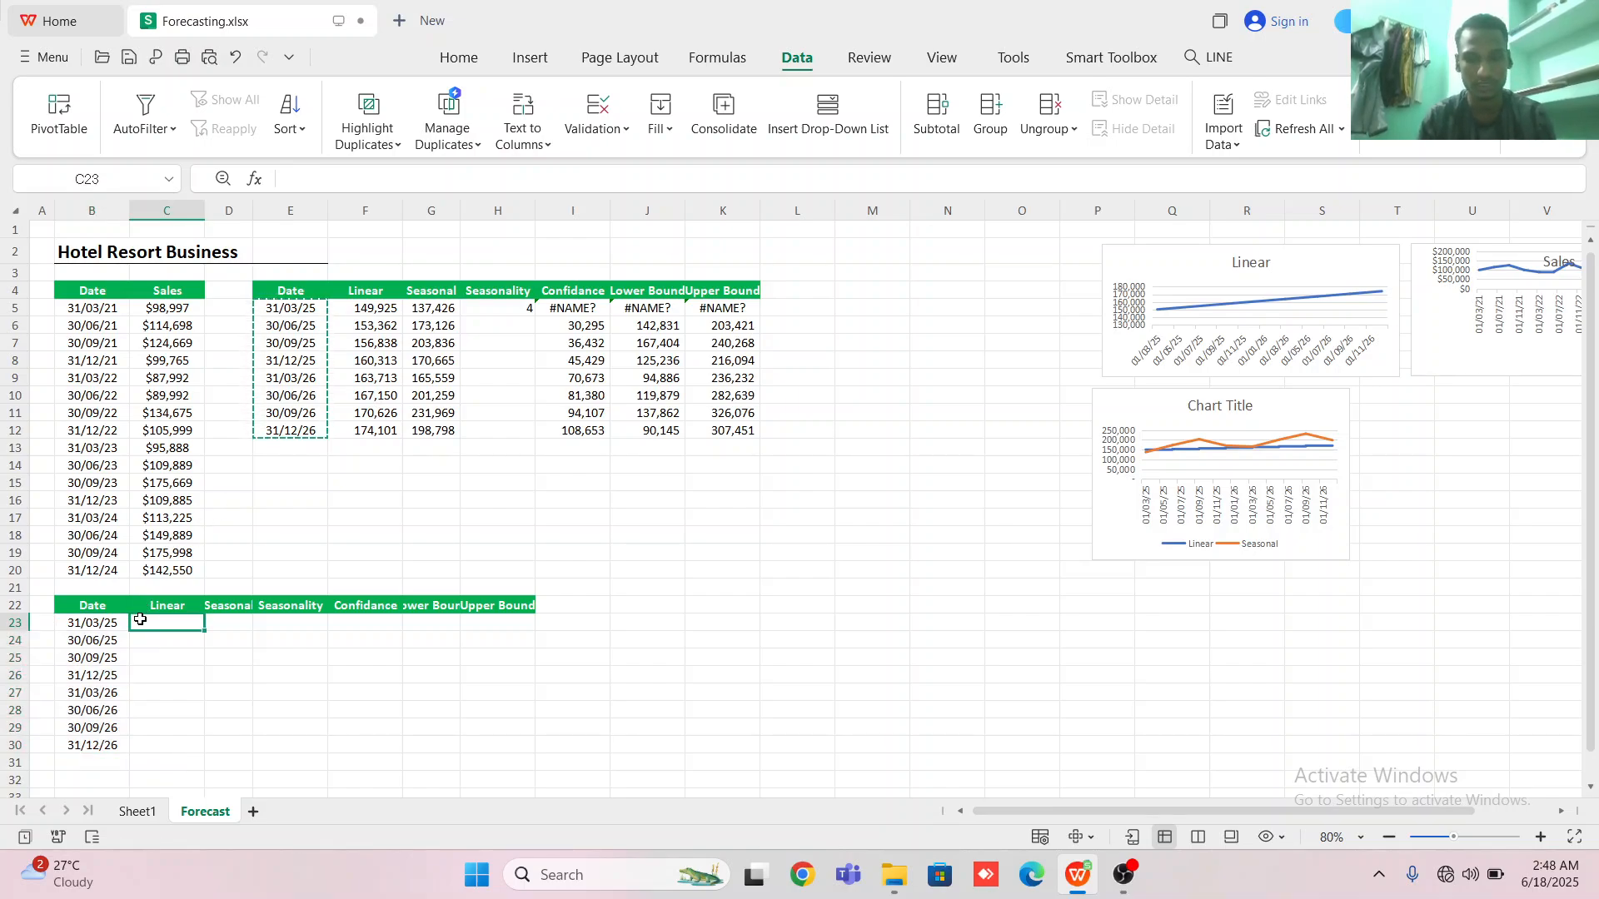
type("=")
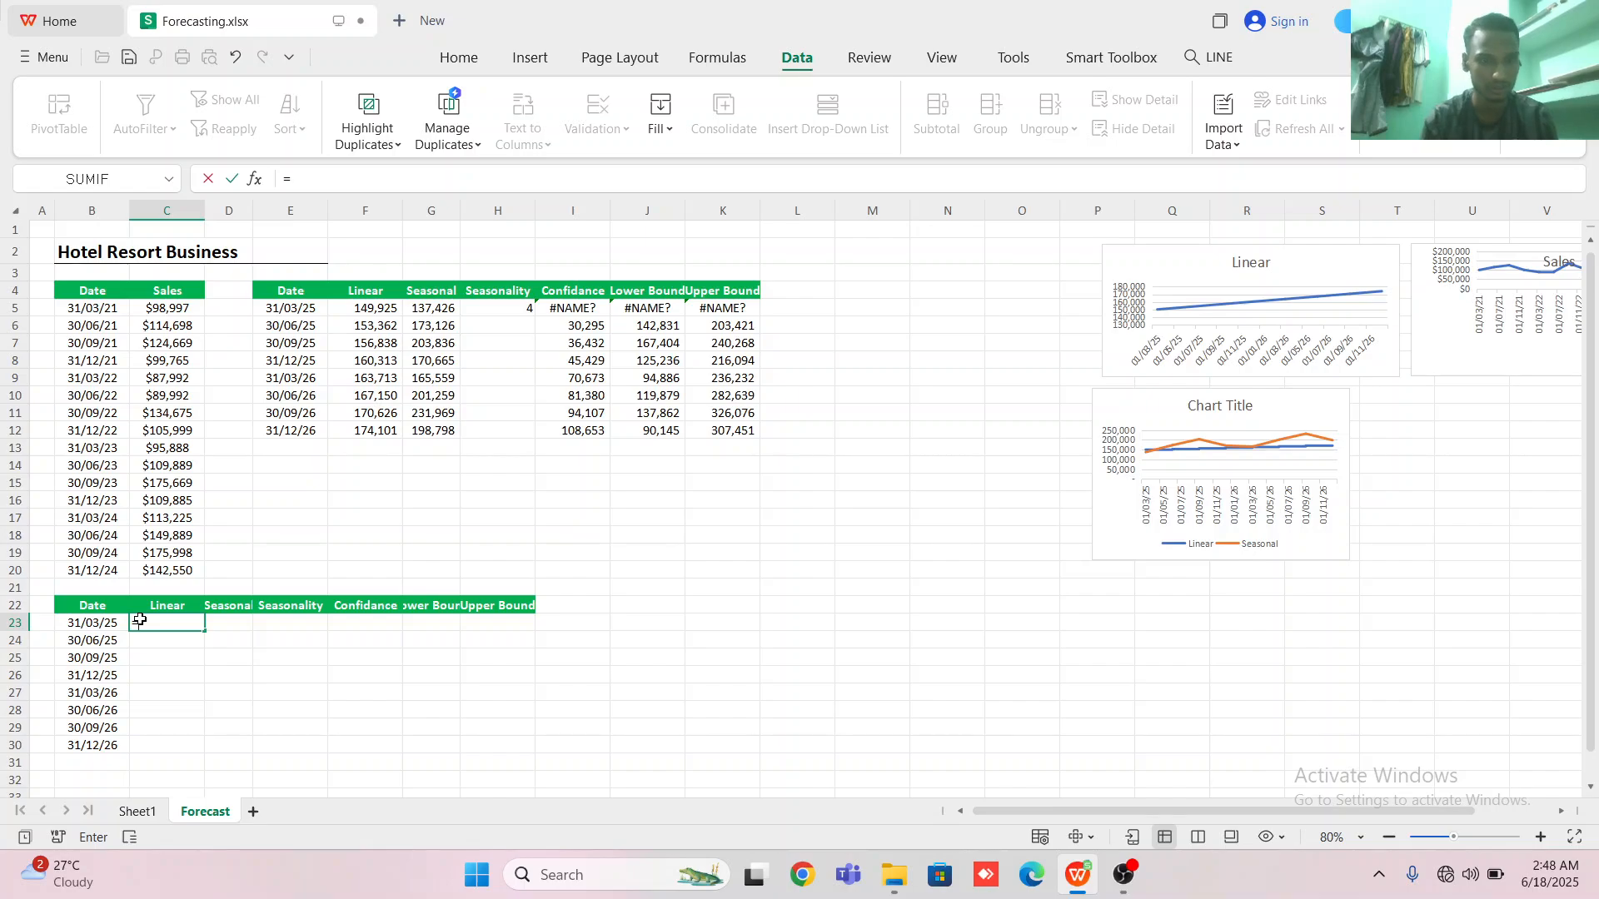
type("FOR")
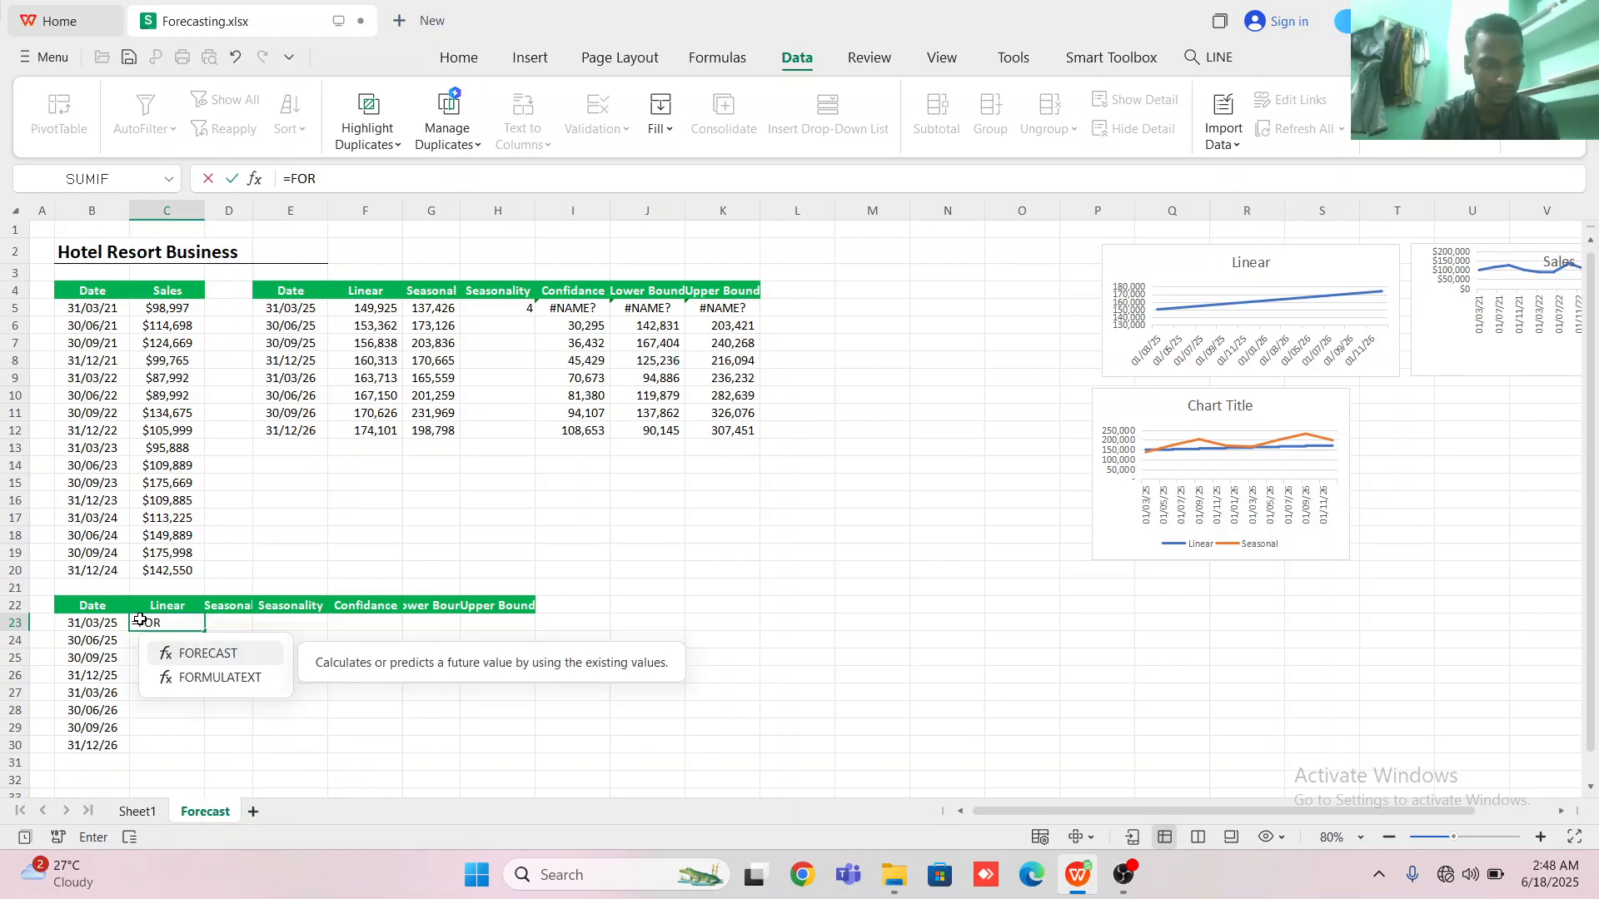
double_click(192, 655)
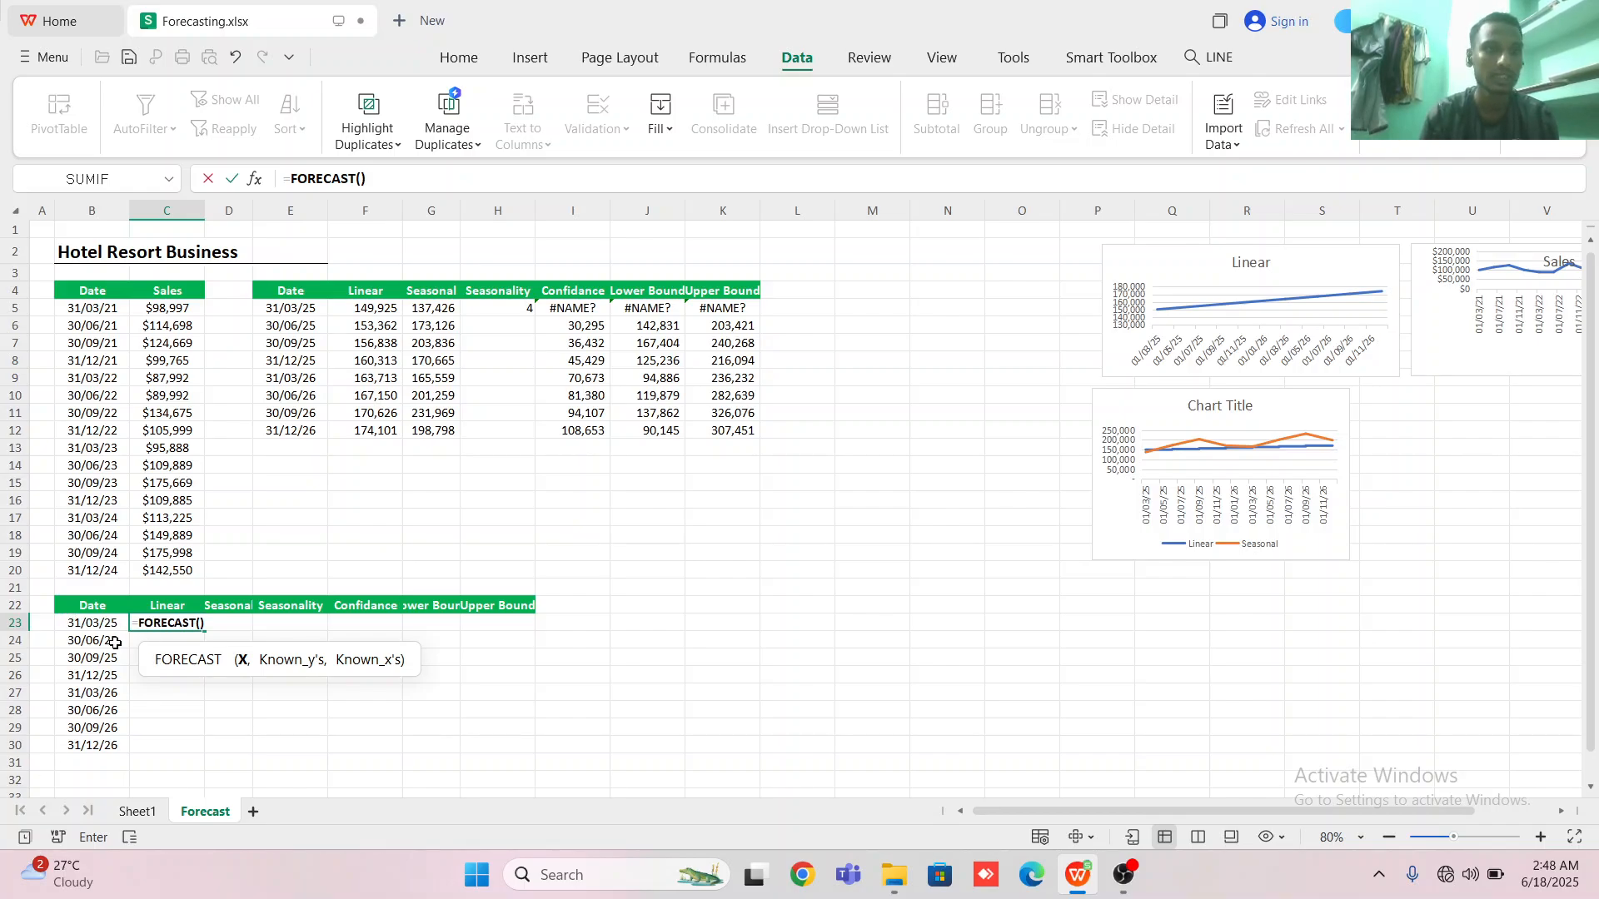
left_click(74, 624)
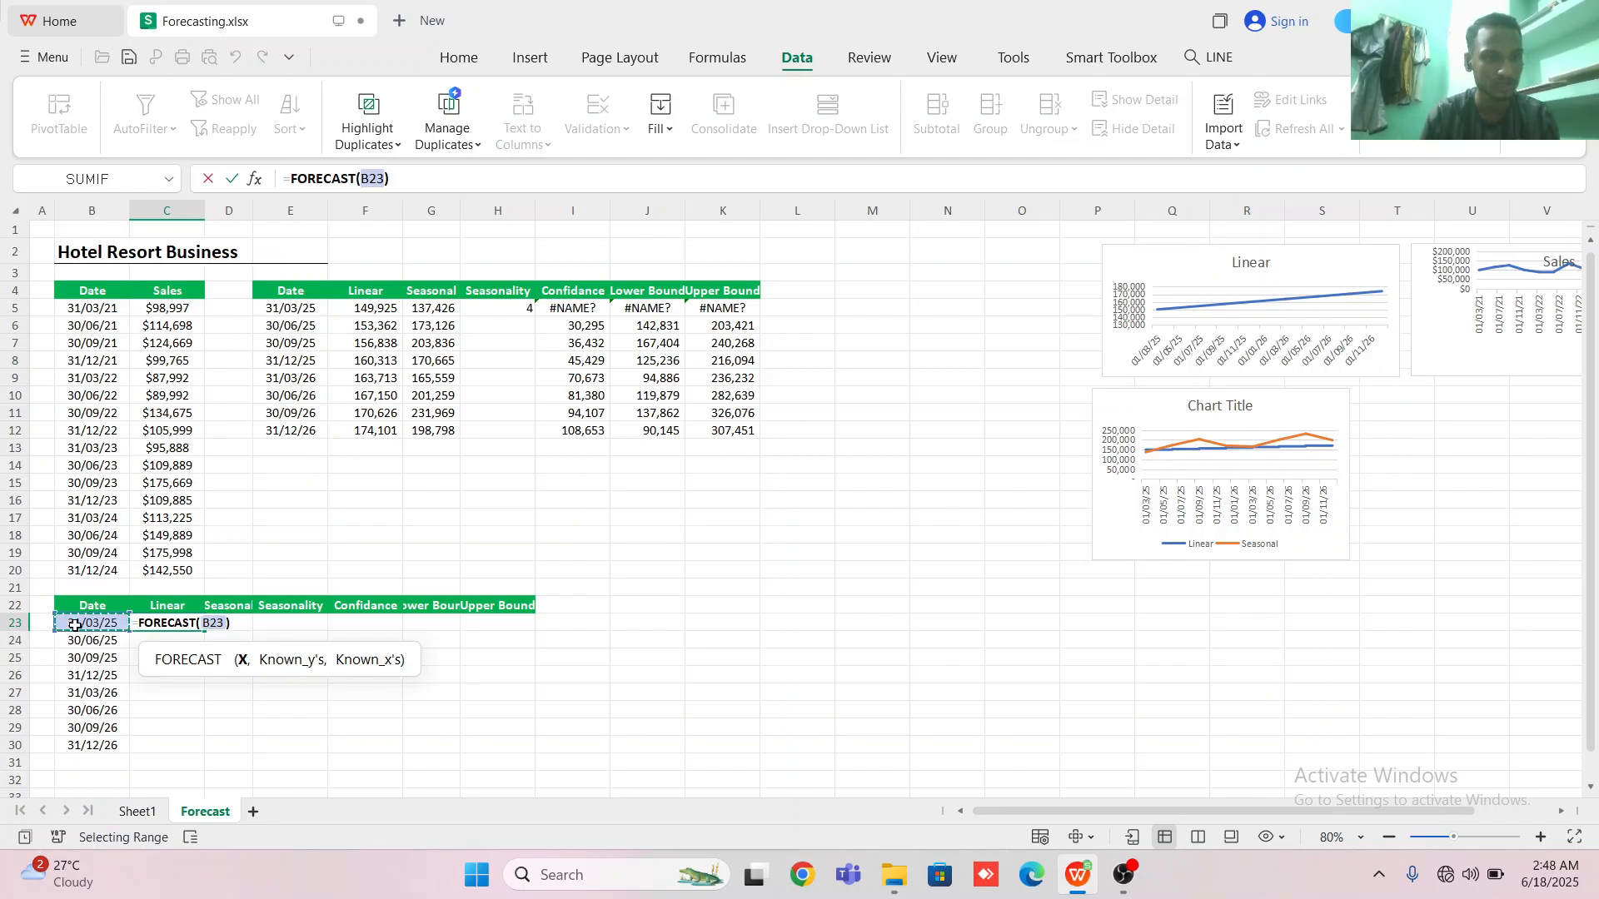
type(",")
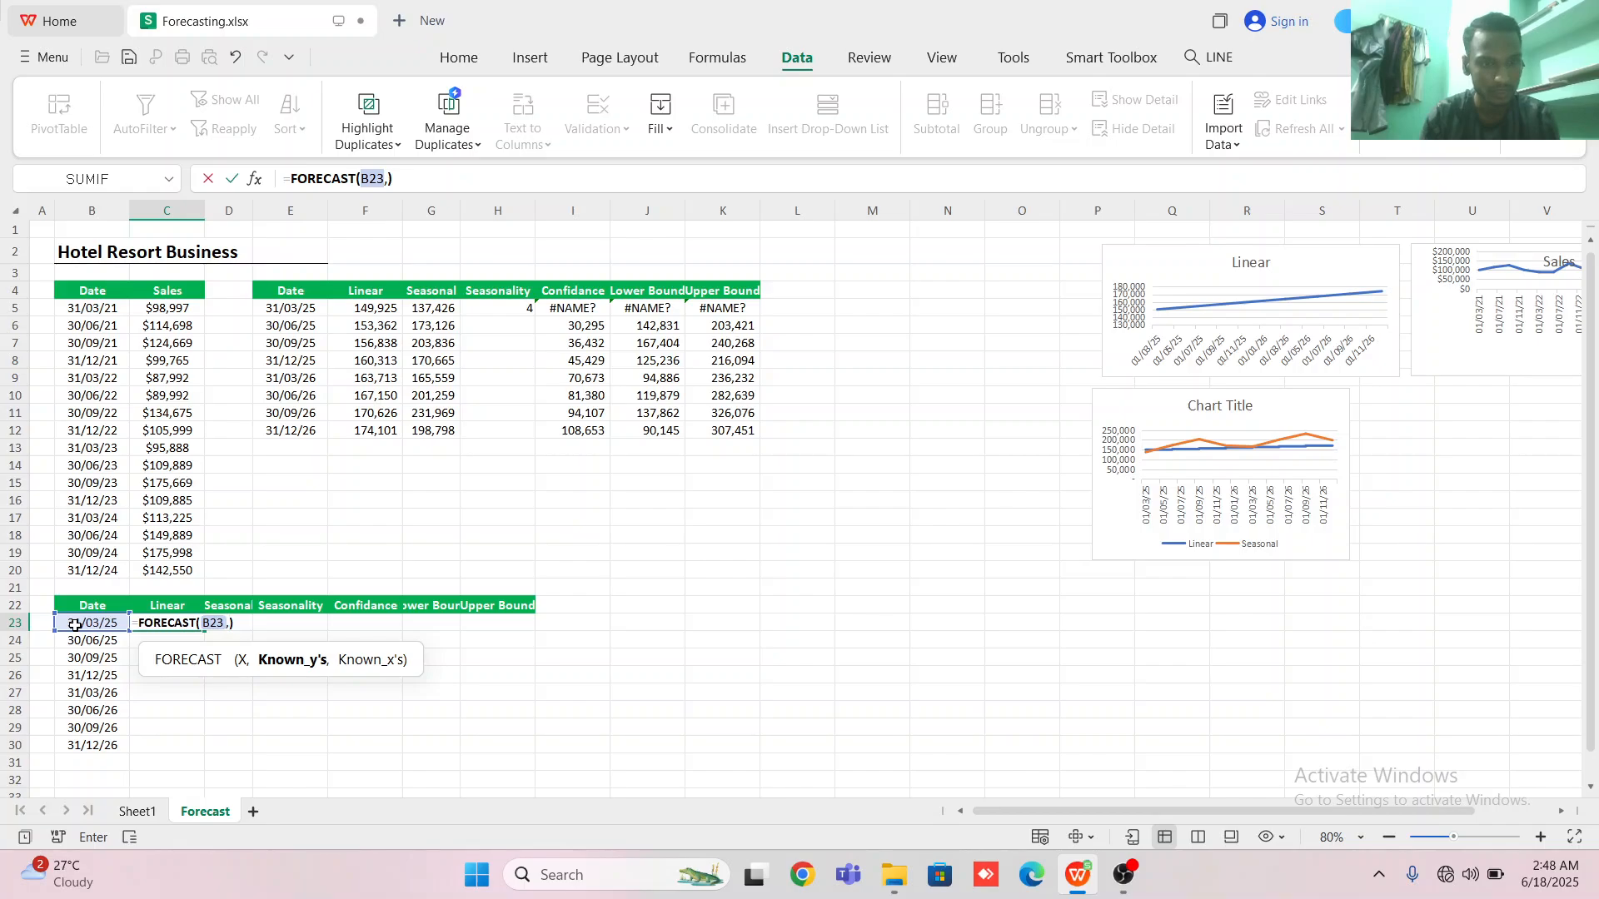
left_click(145, 305)
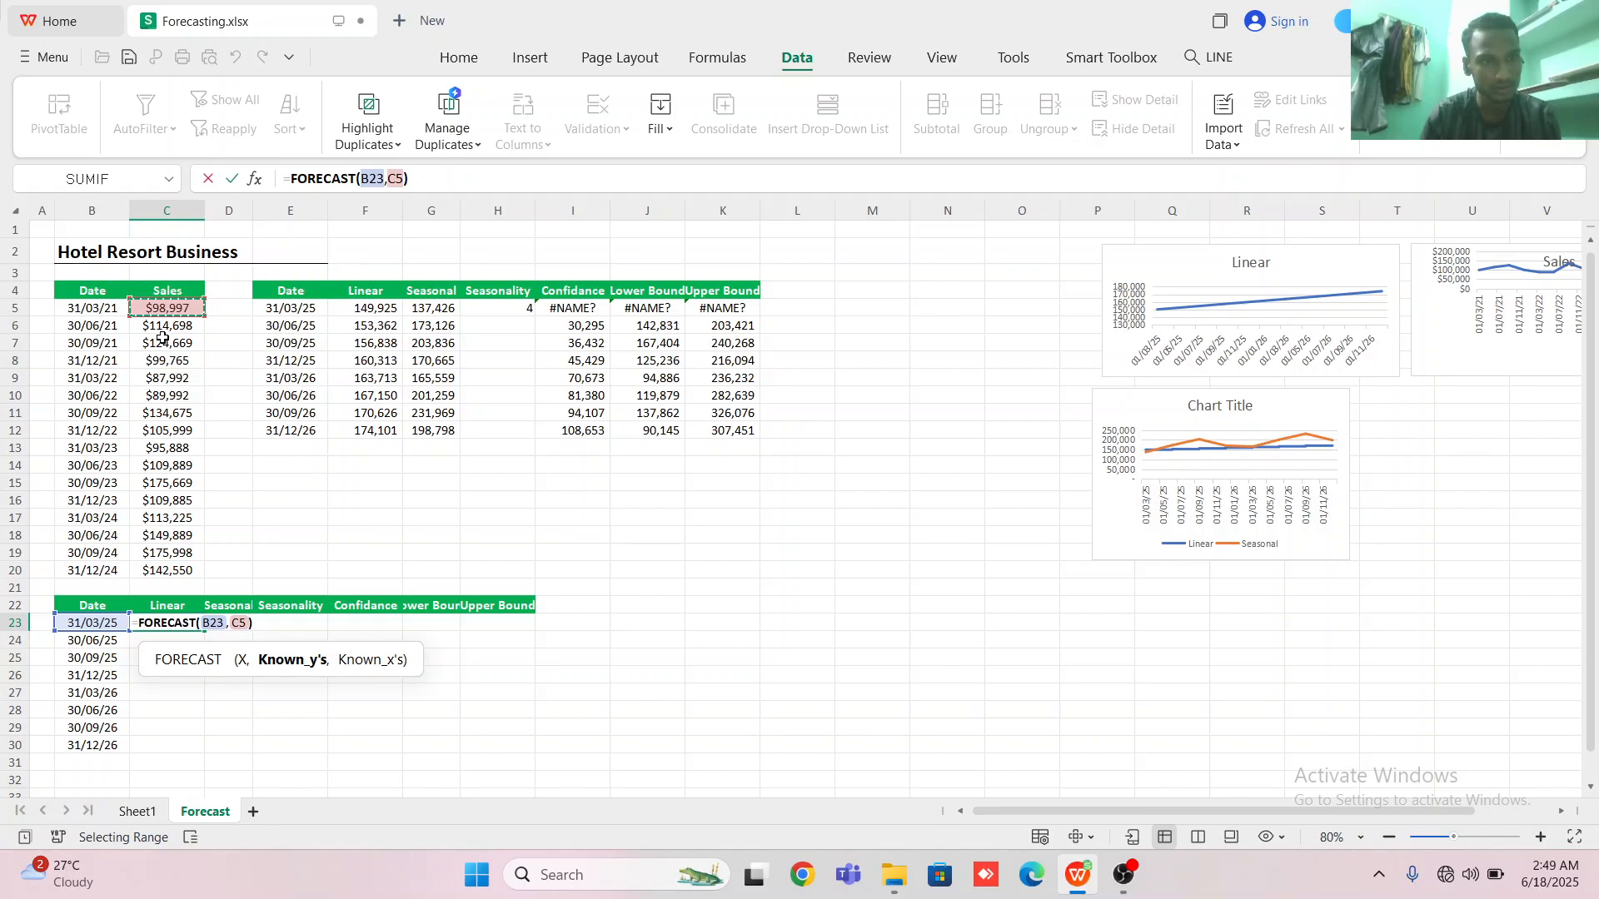
left_click(134, 307)
key("Return")
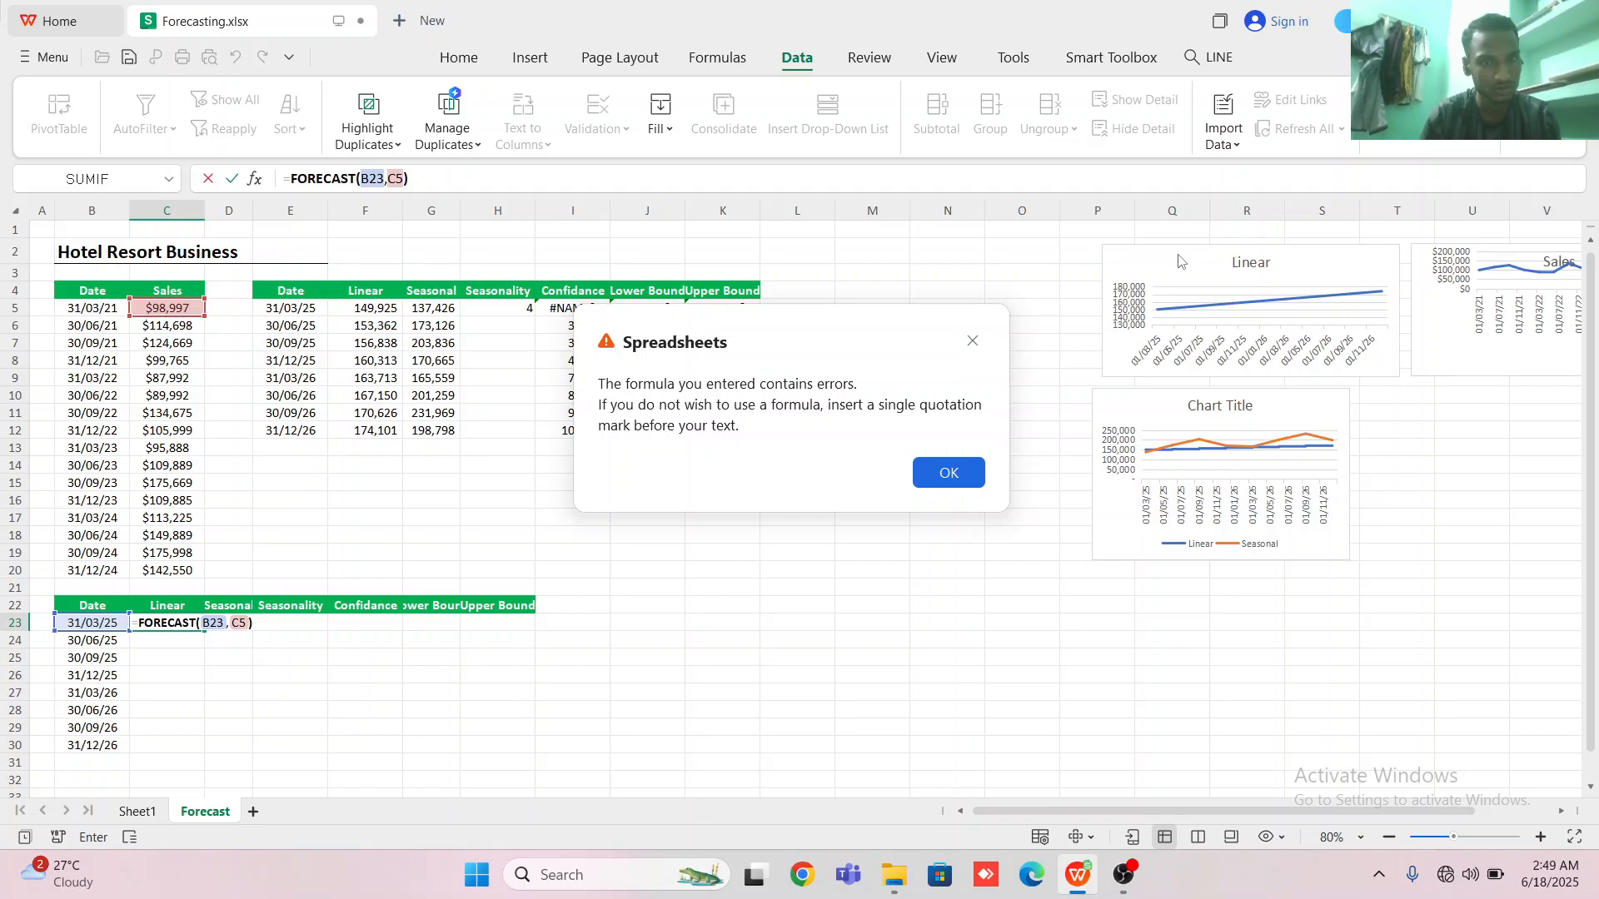
left_click(974, 341)
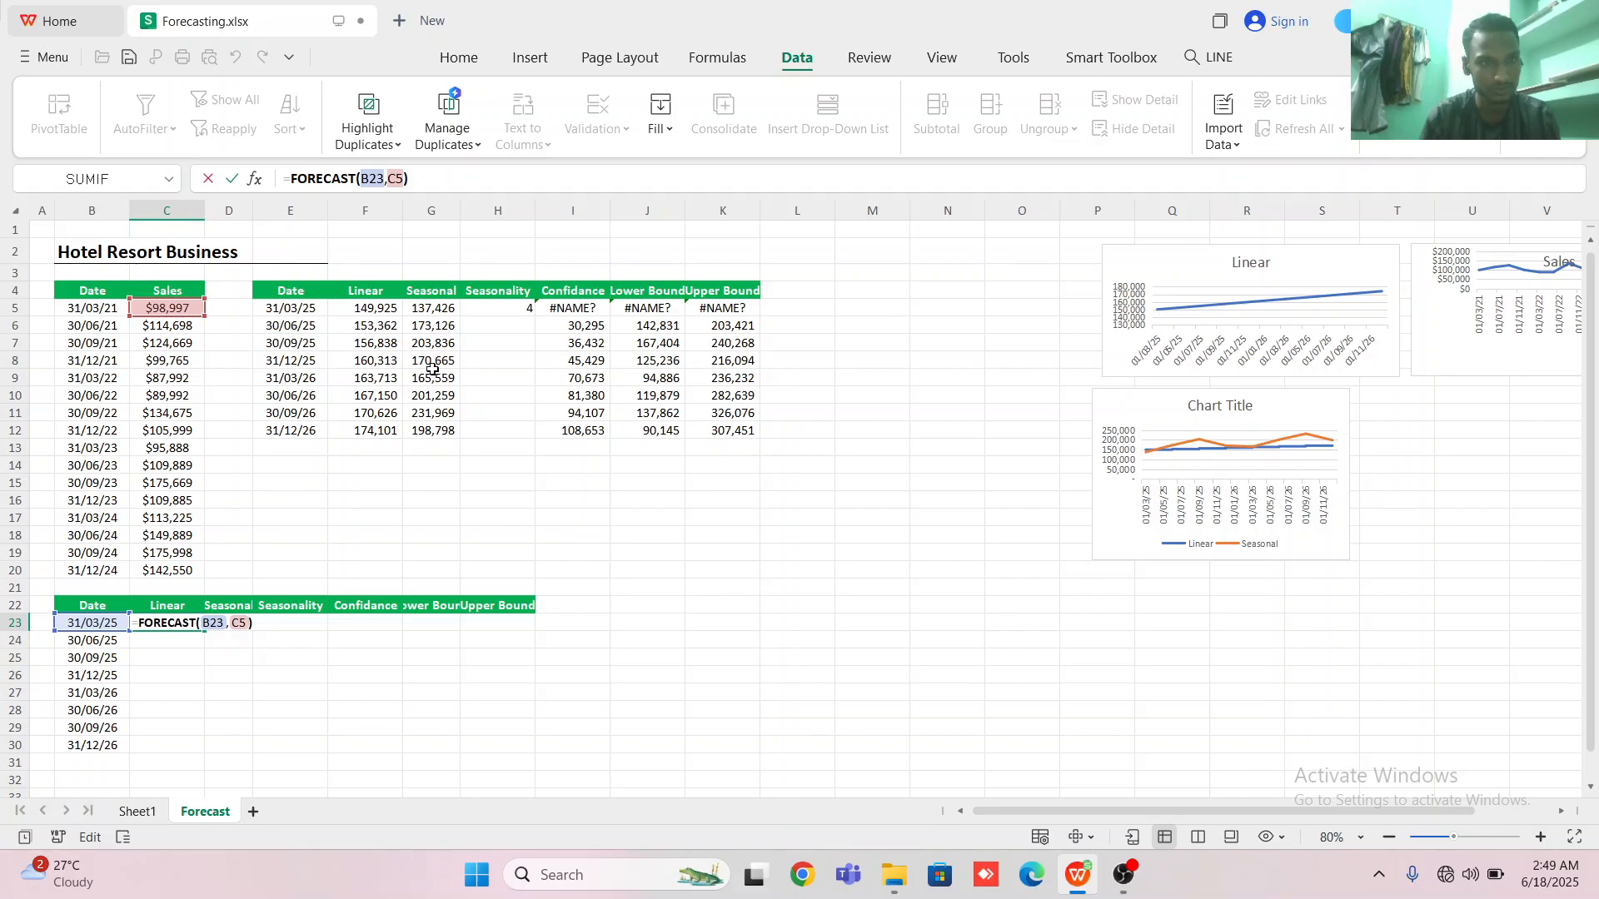
left_click(175, 309)
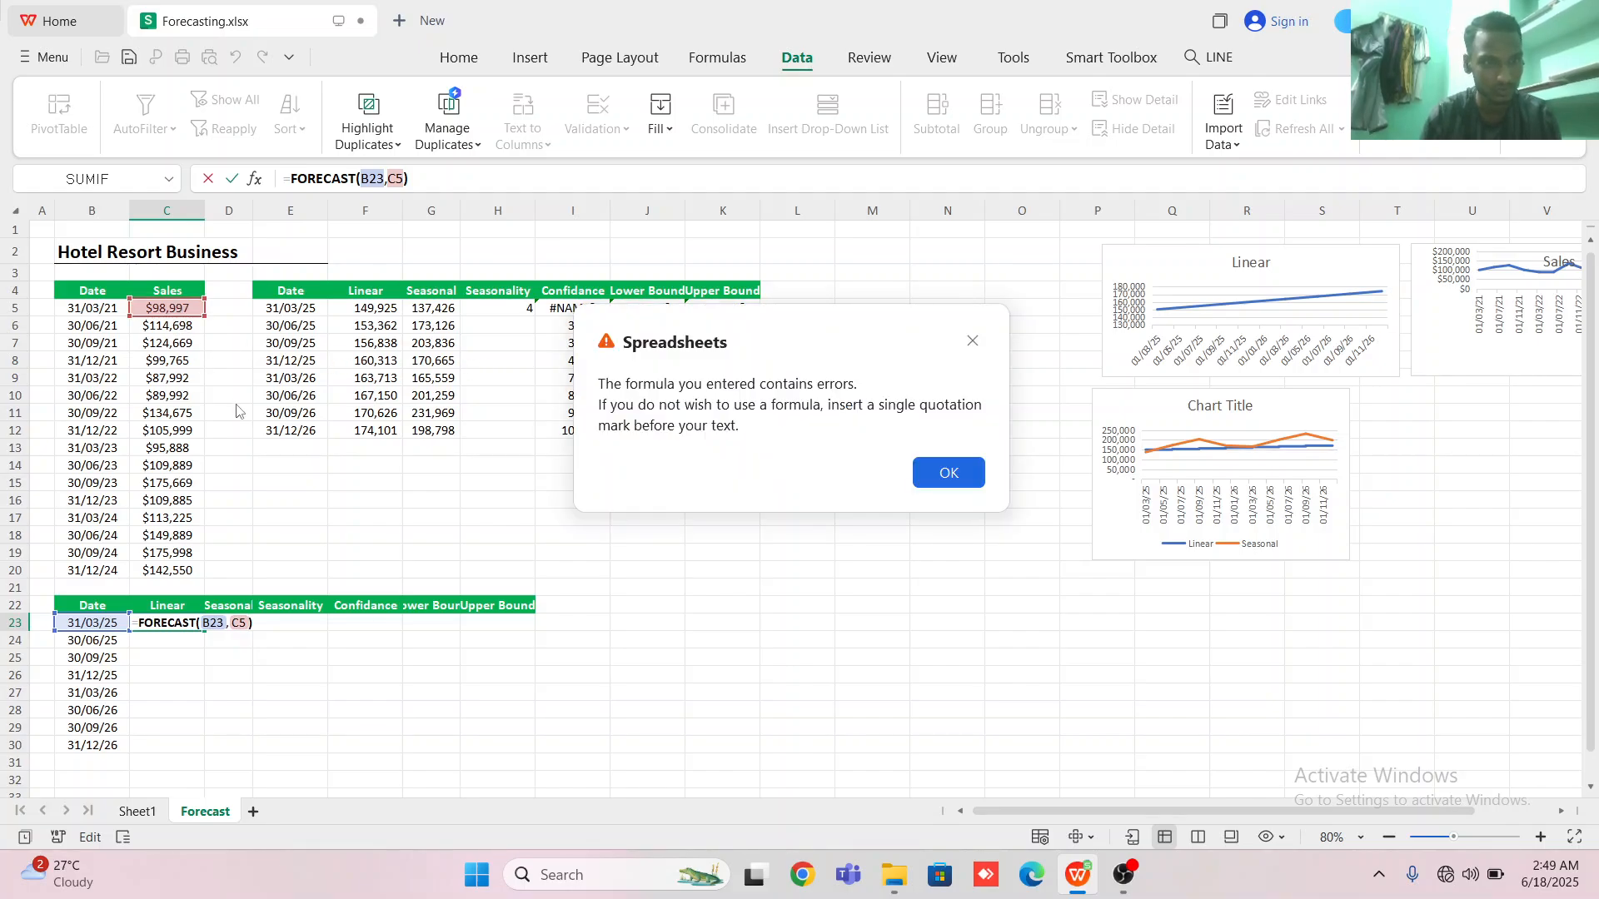
left_click(973, 340)
left_click(243, 625)
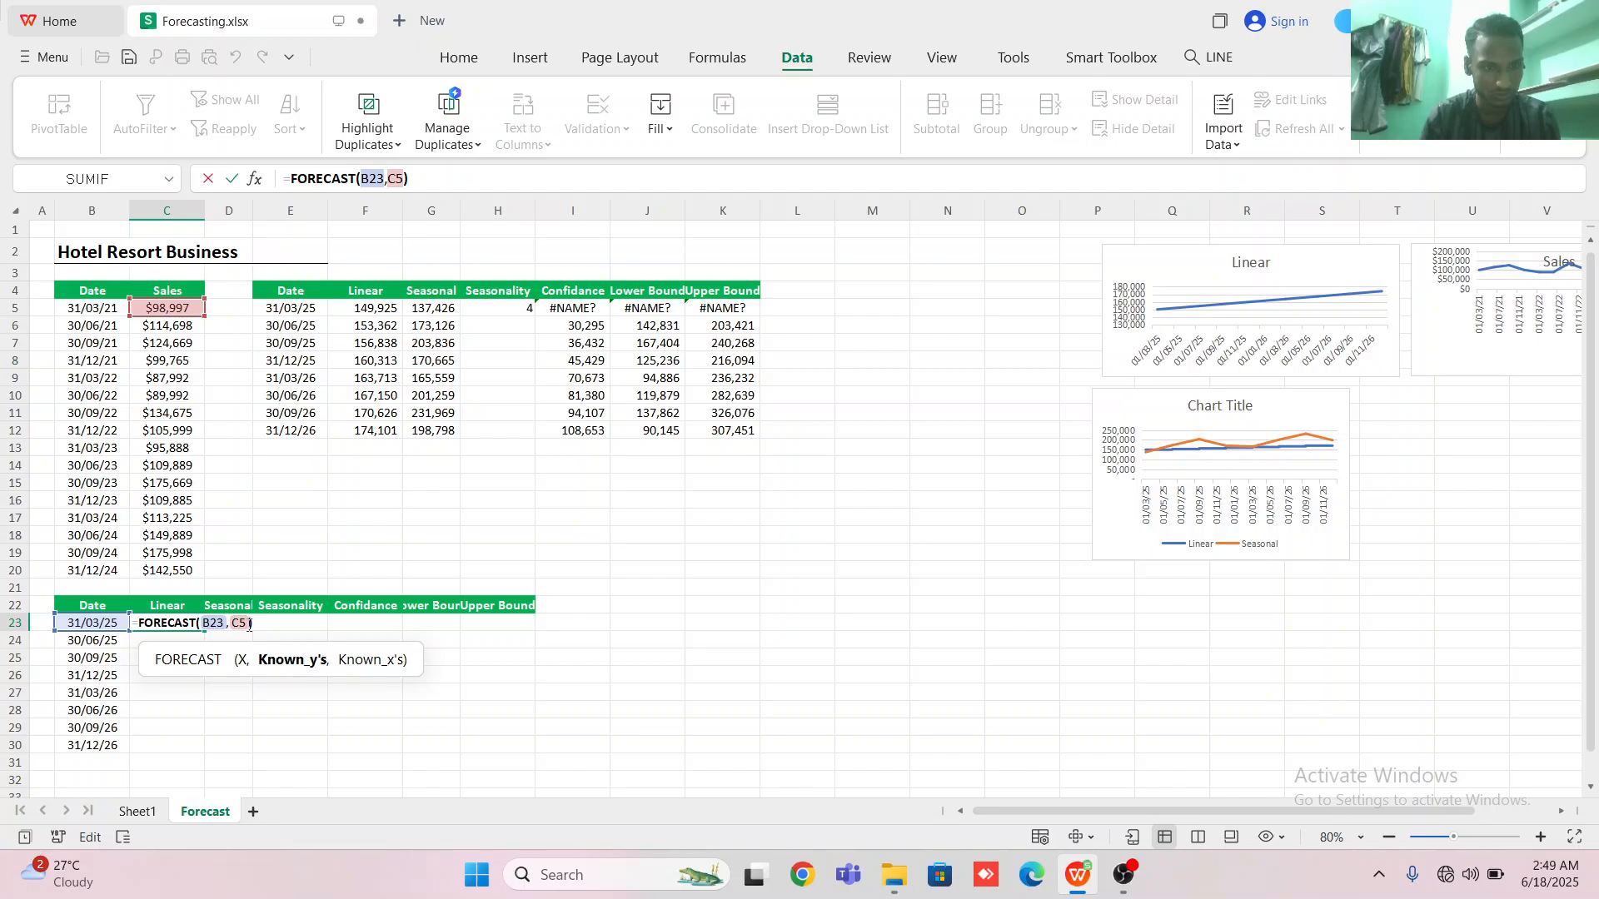
key("Delete")
key("BackSpace")
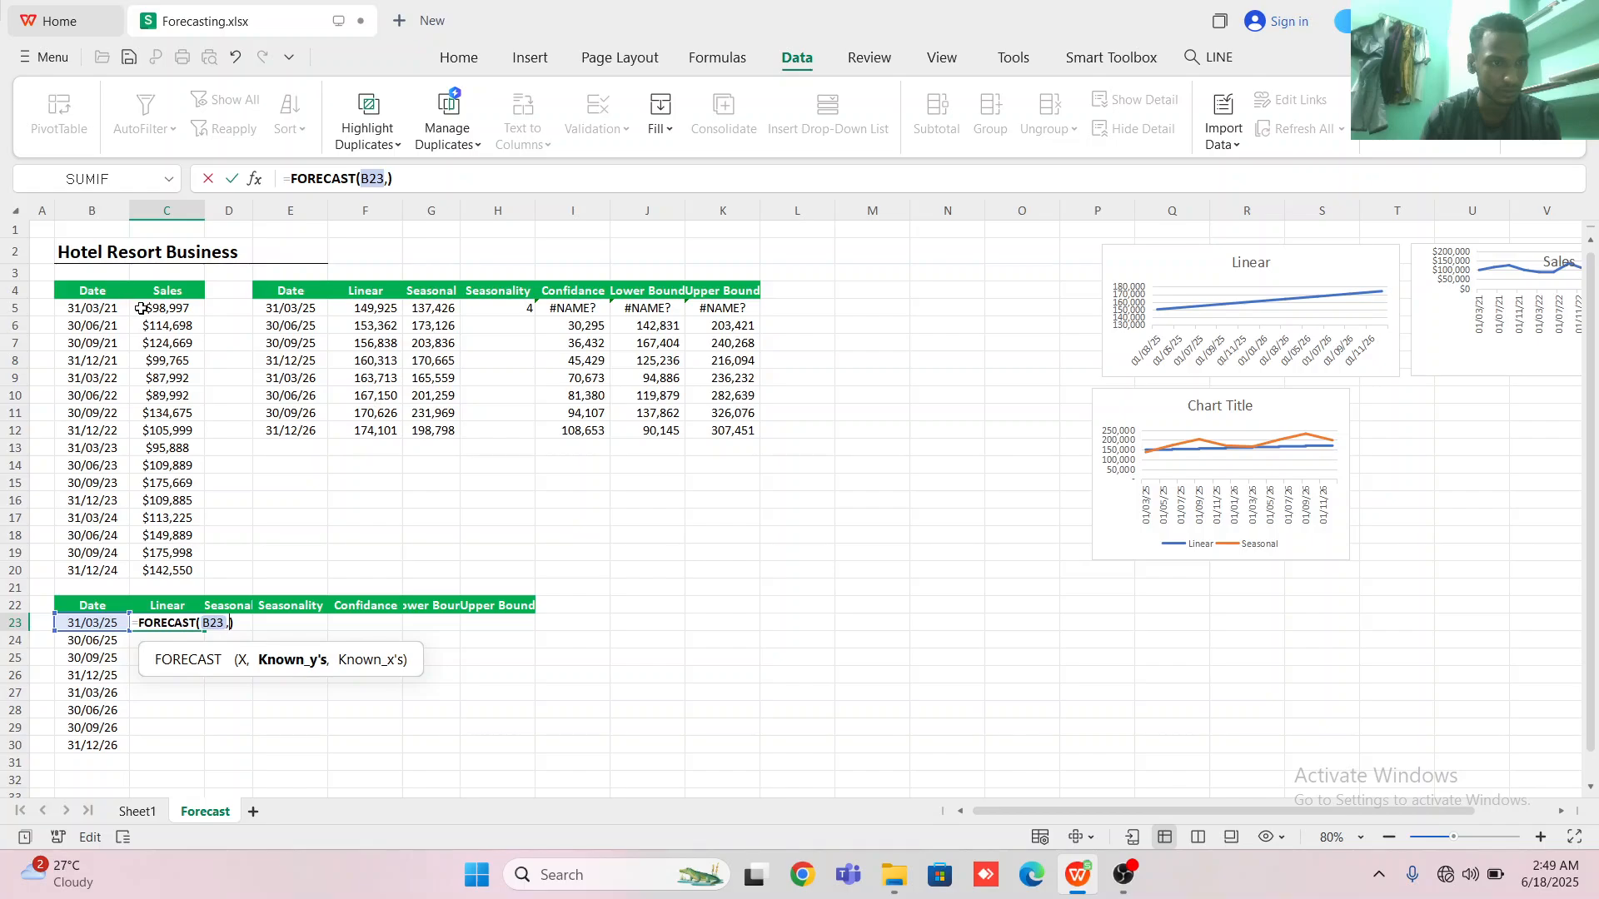
- Complete the FORECAST formula in C23 with sales C5:C20 as known y's and dates B5:B20 as known x's
left_click_drag(136, 307, 168, 567)
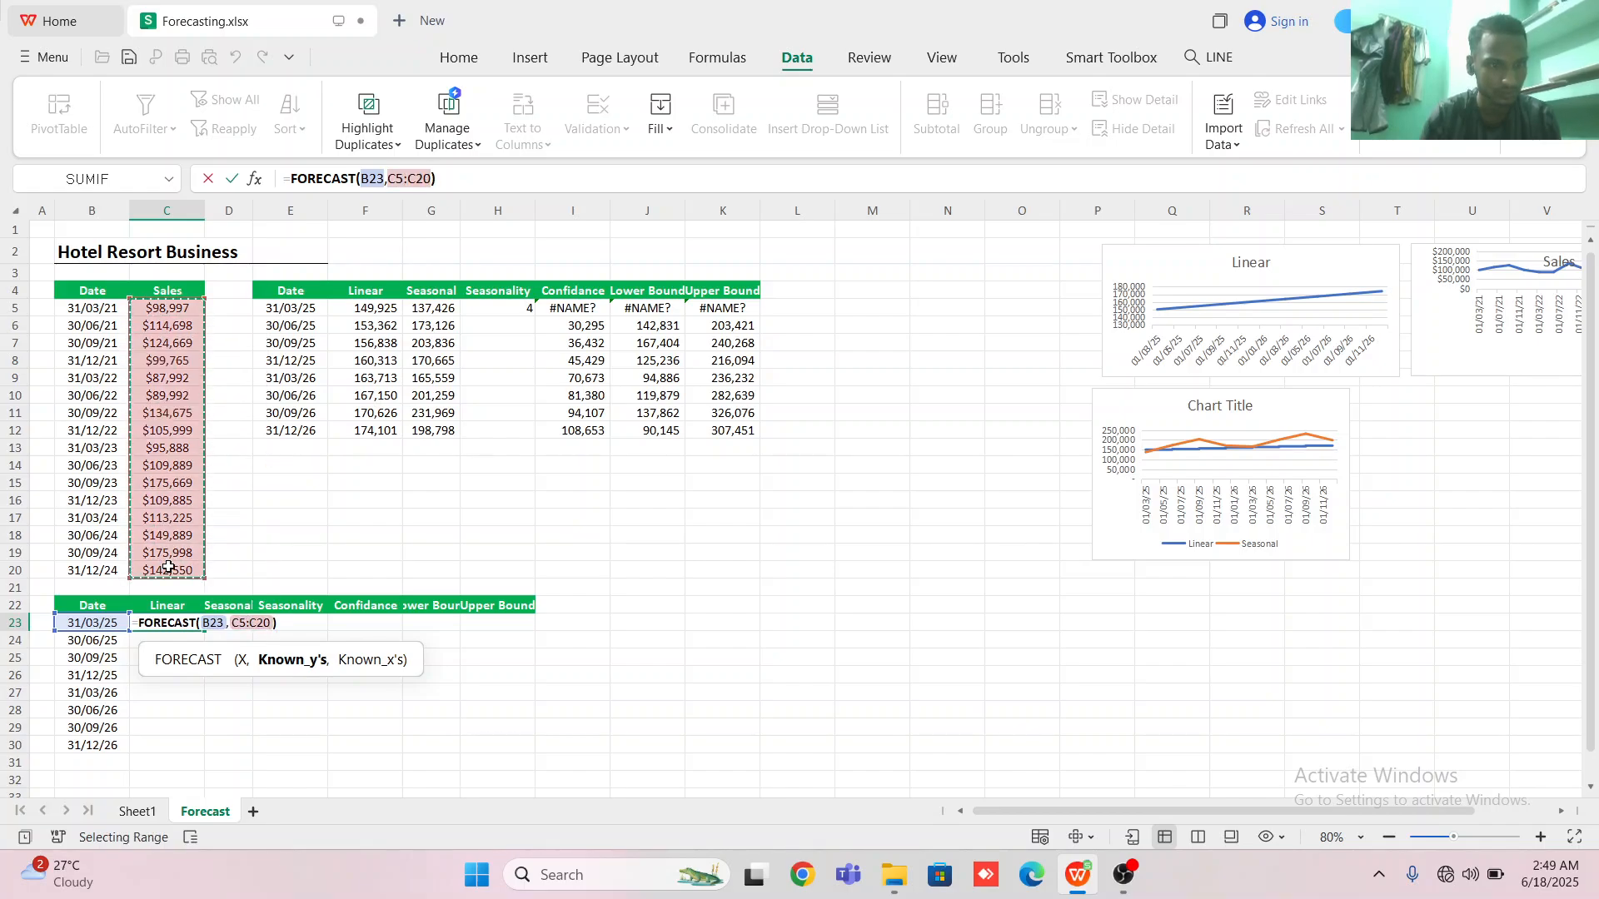
type(",")
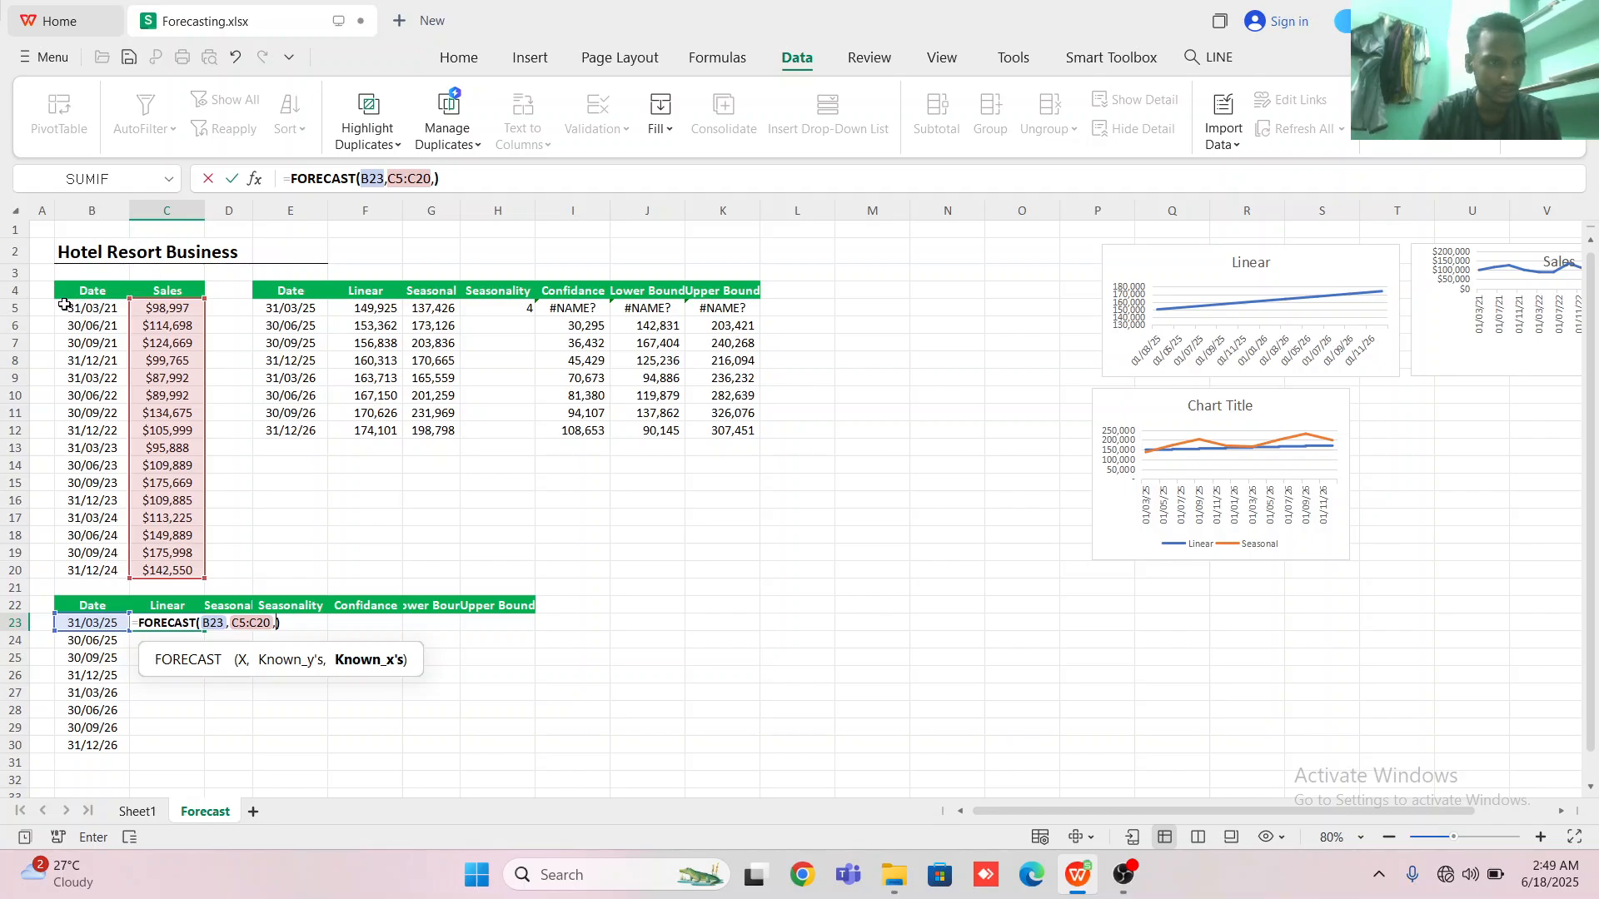
left_click_drag(69, 305, 89, 573)
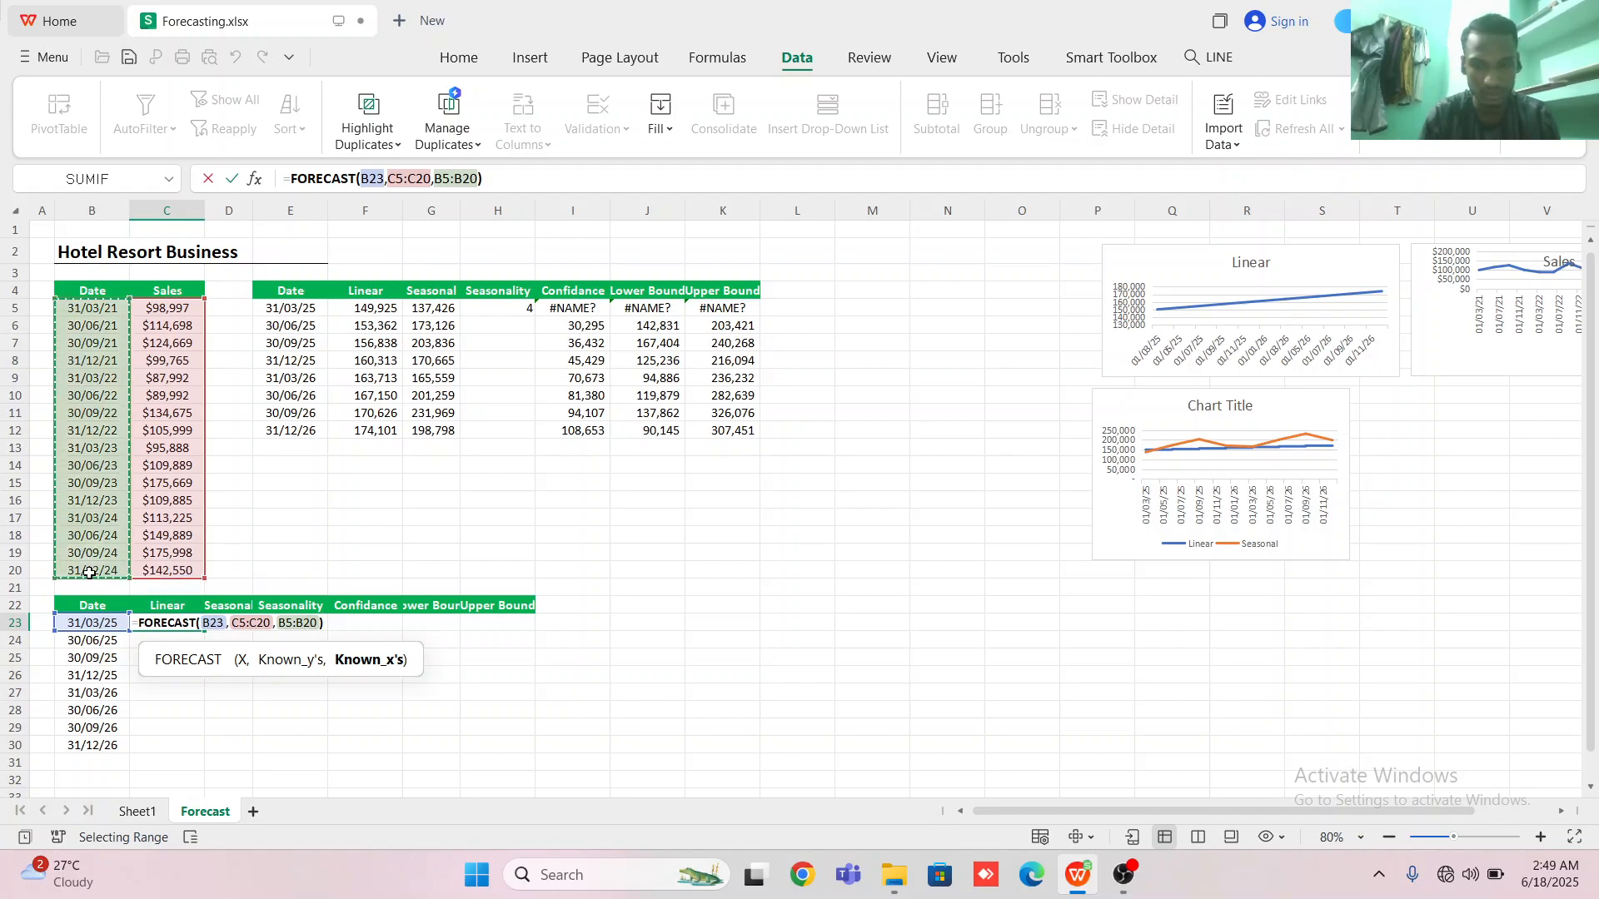
key("Return")
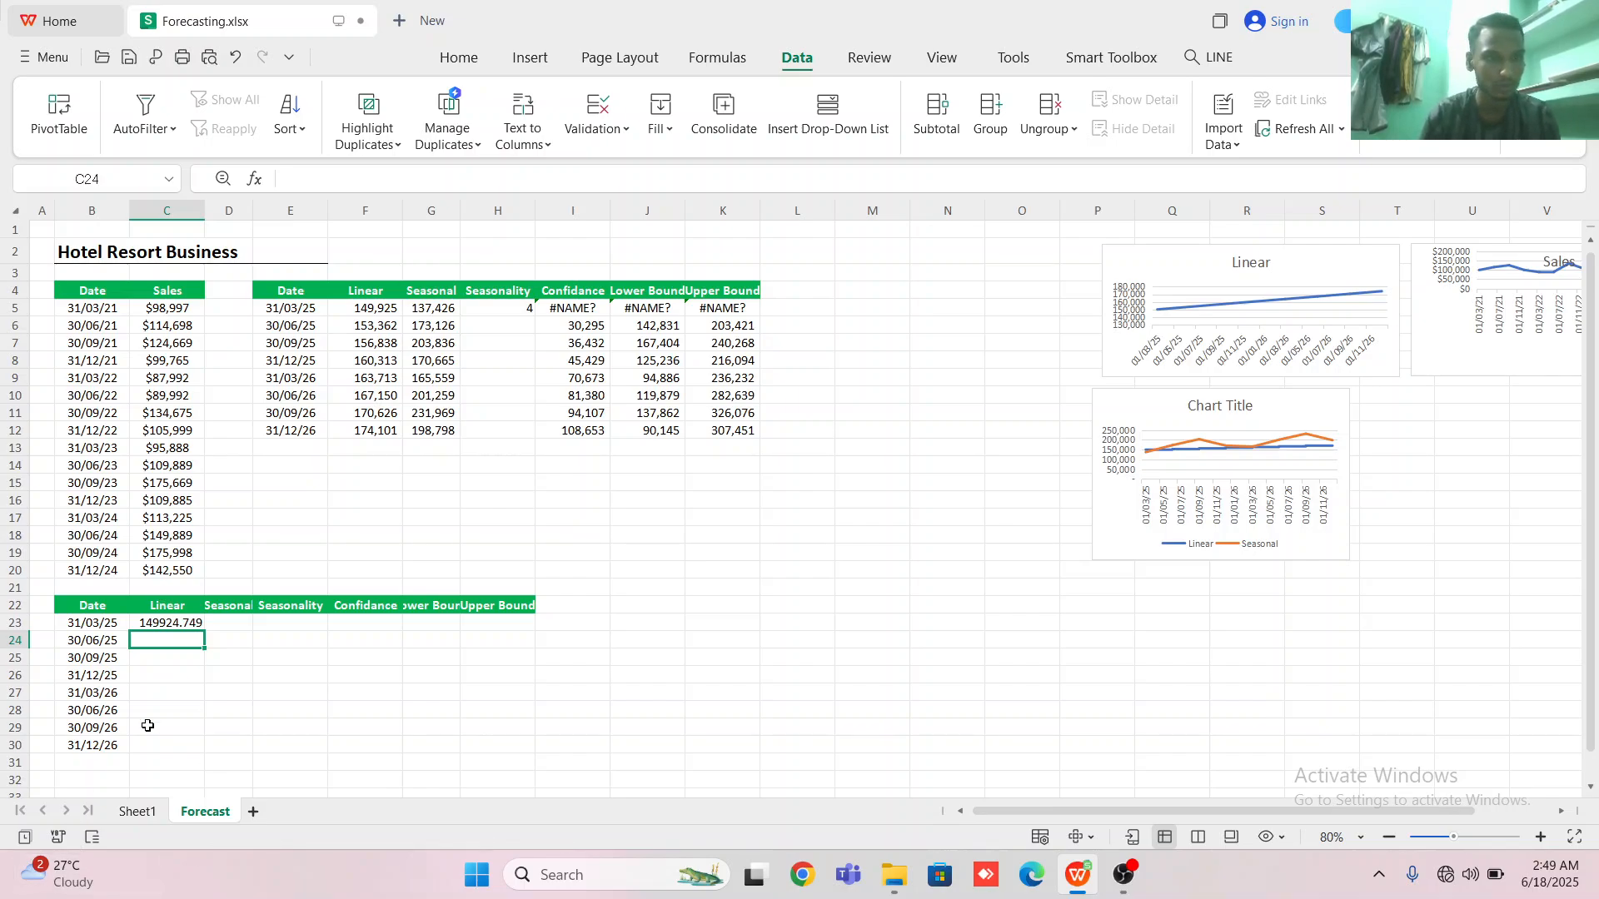
- Make the known ranges in C23's formula absolute, giving =FORECAST(B23,$C$5:$C$20,$B$5:$B$20)
left_click(146, 619)
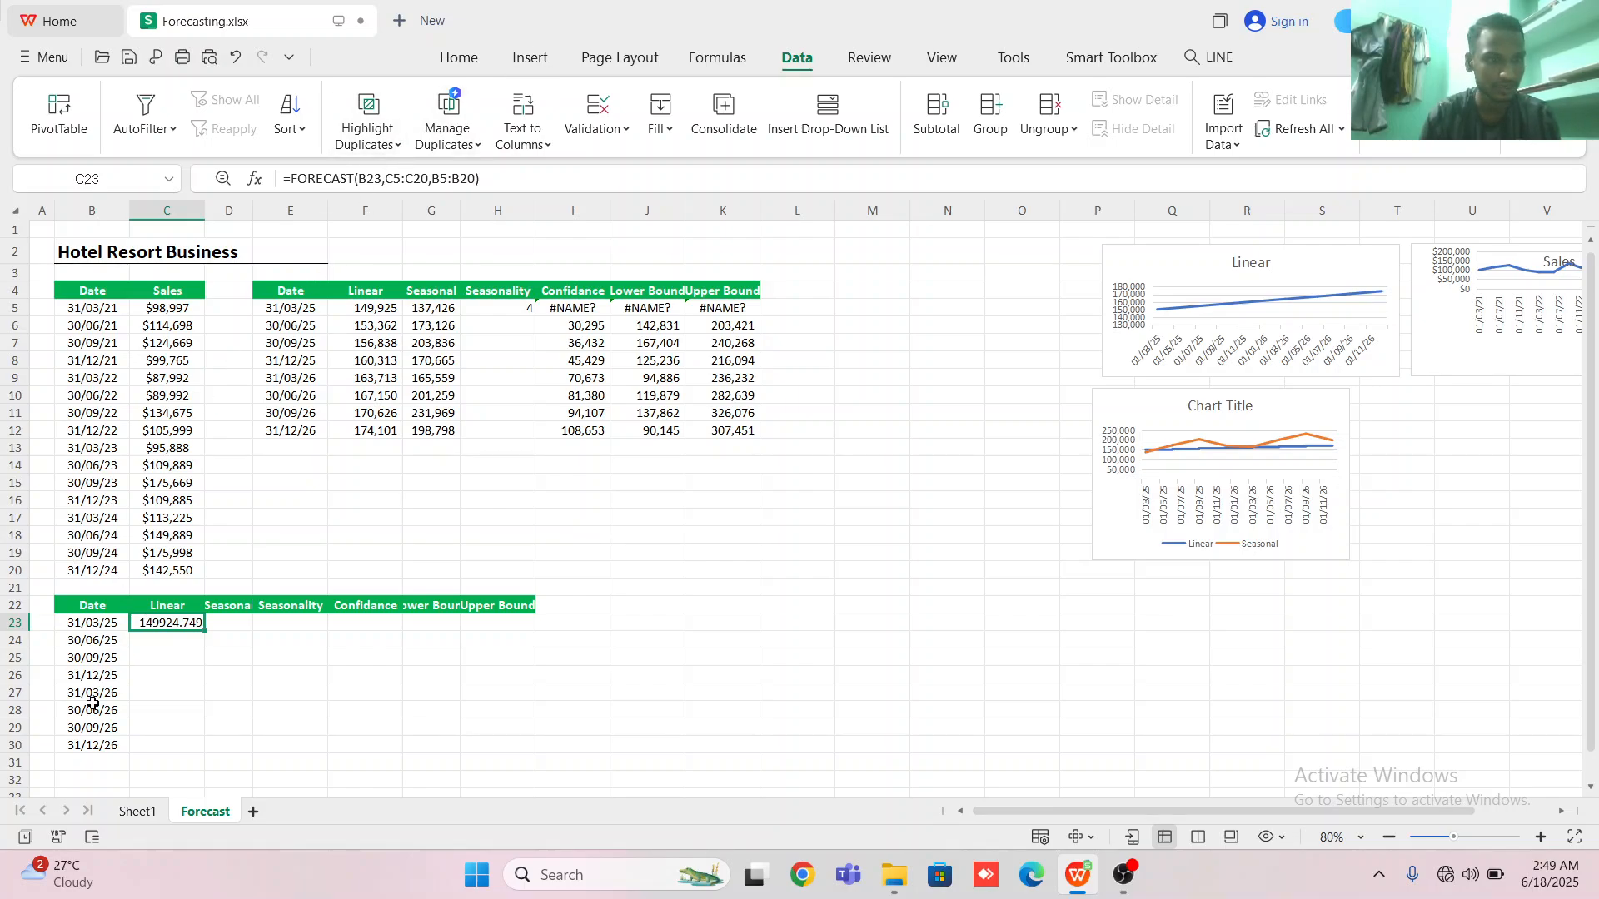
left_click(389, 178)
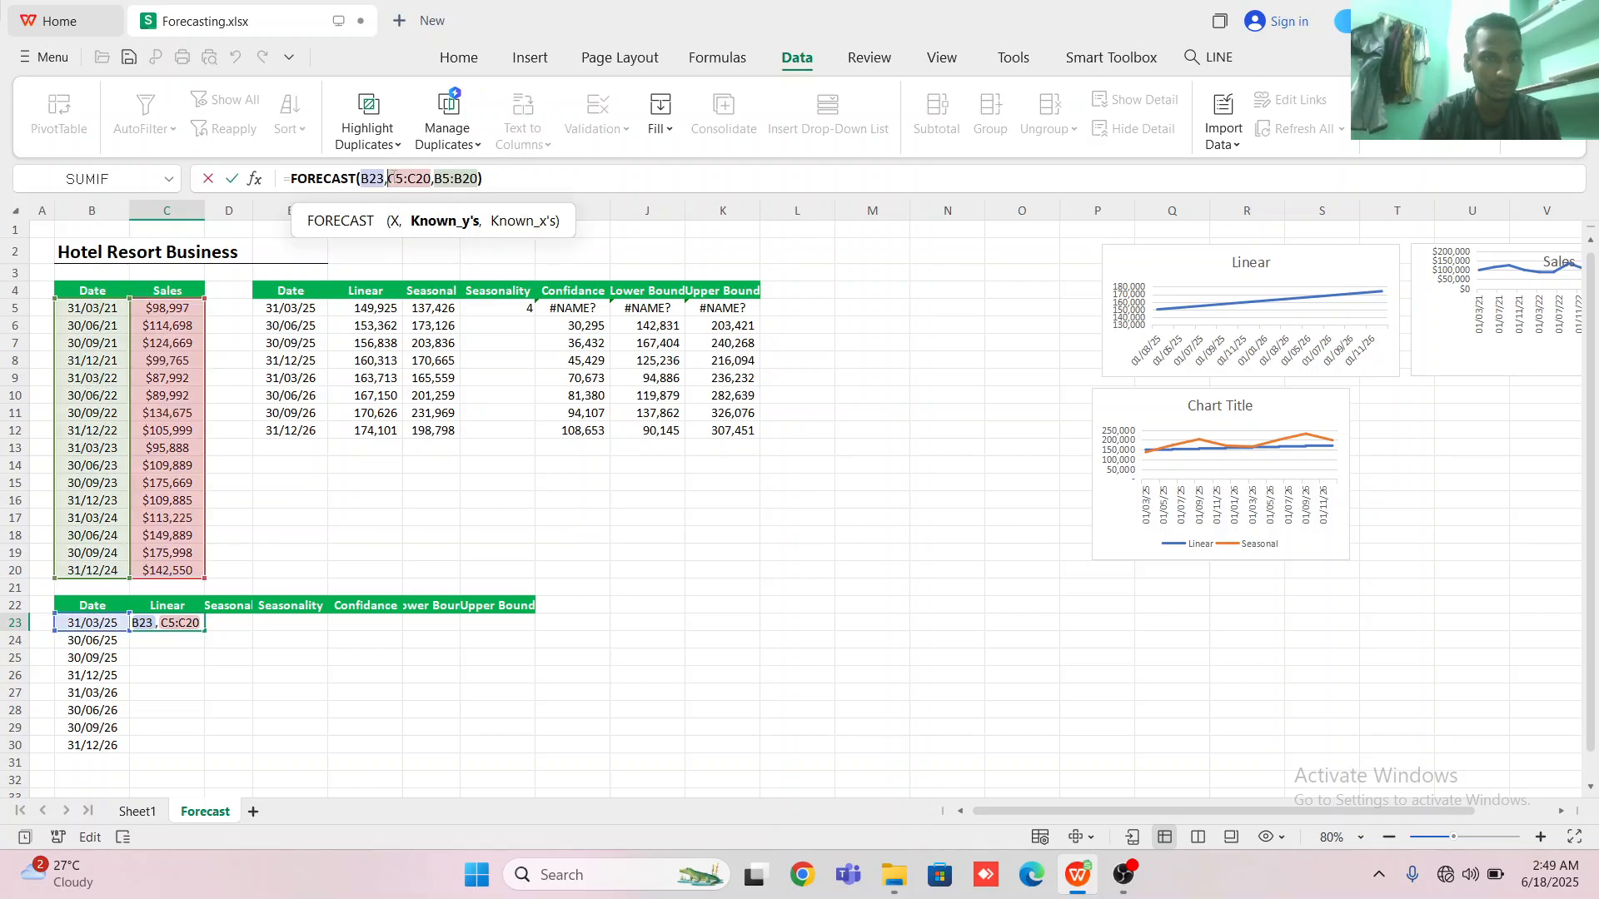
key("F4")
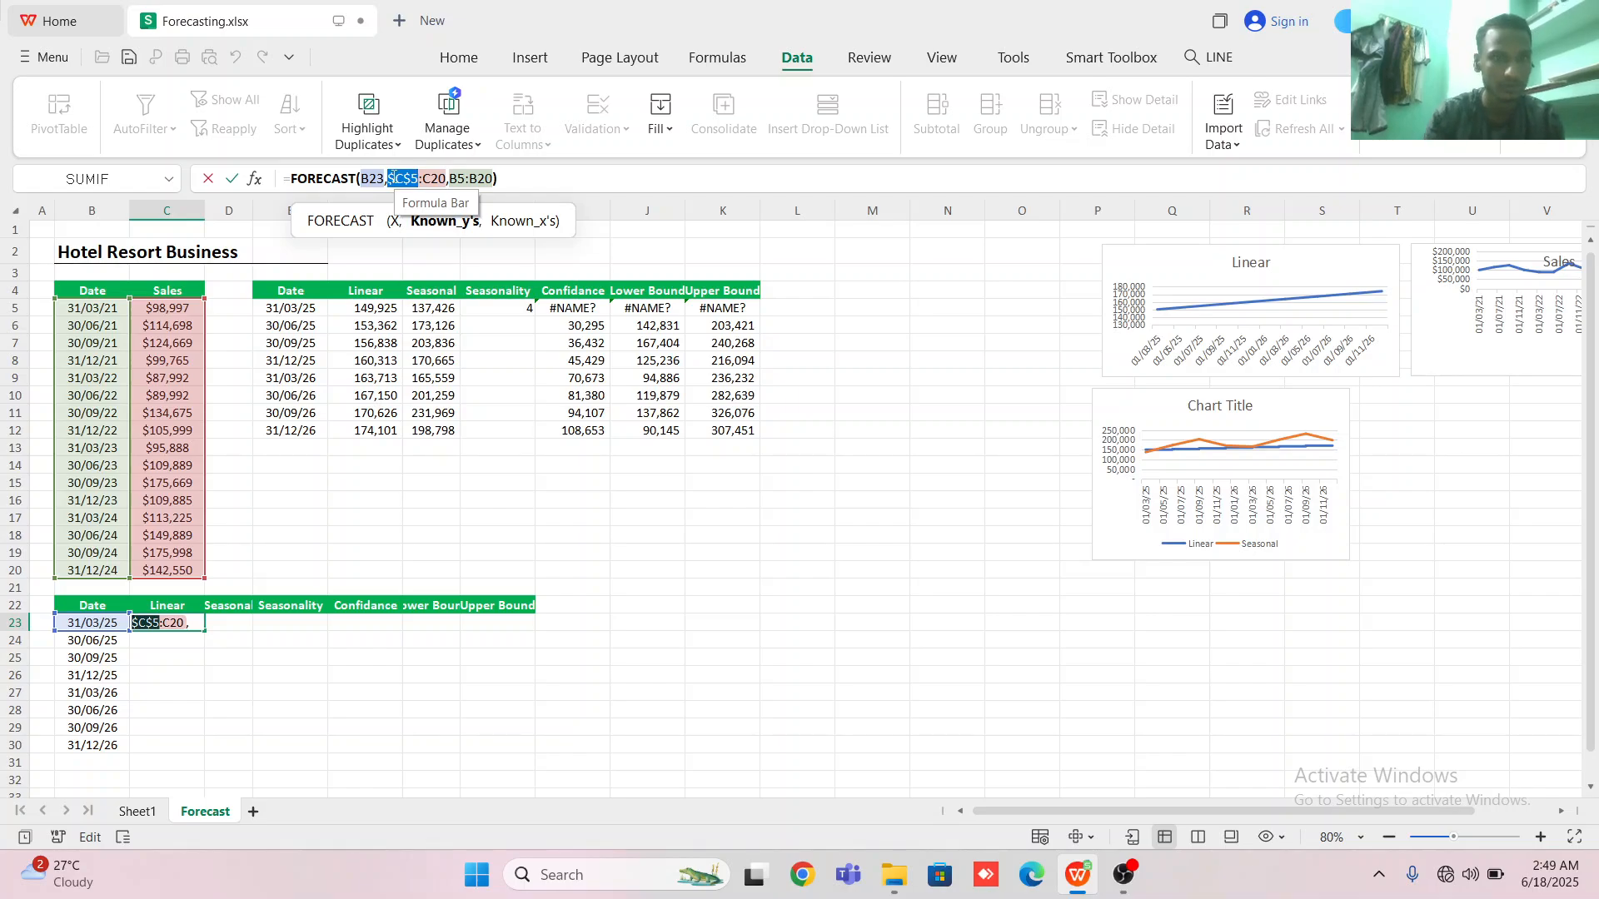
key("Right")
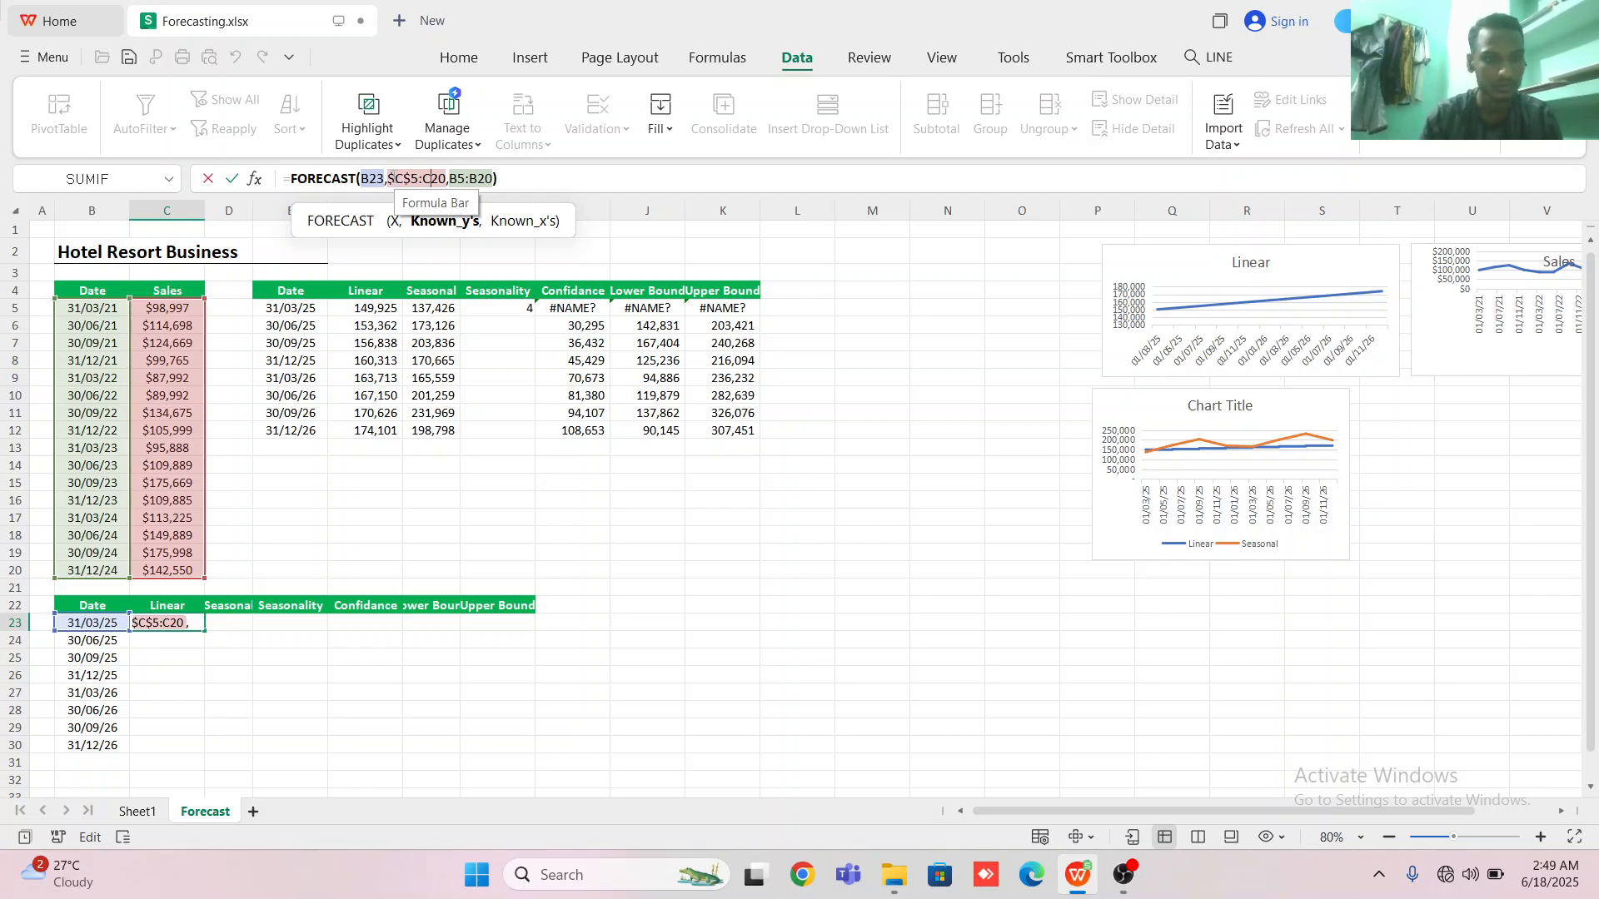
key("F4")
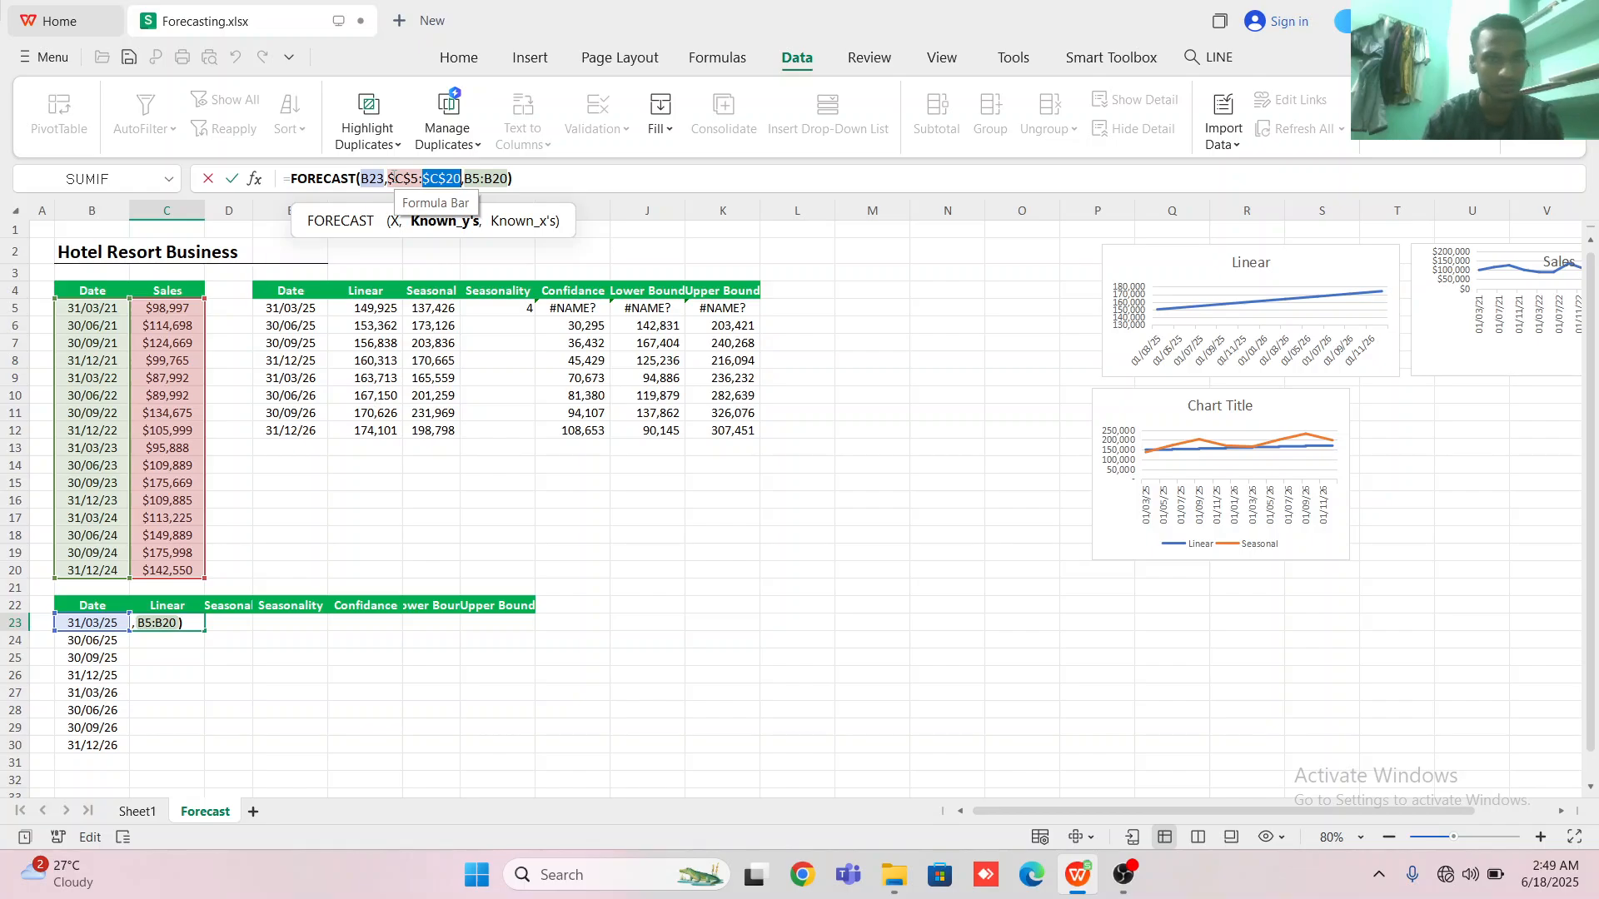
key("Right")
key("Right")
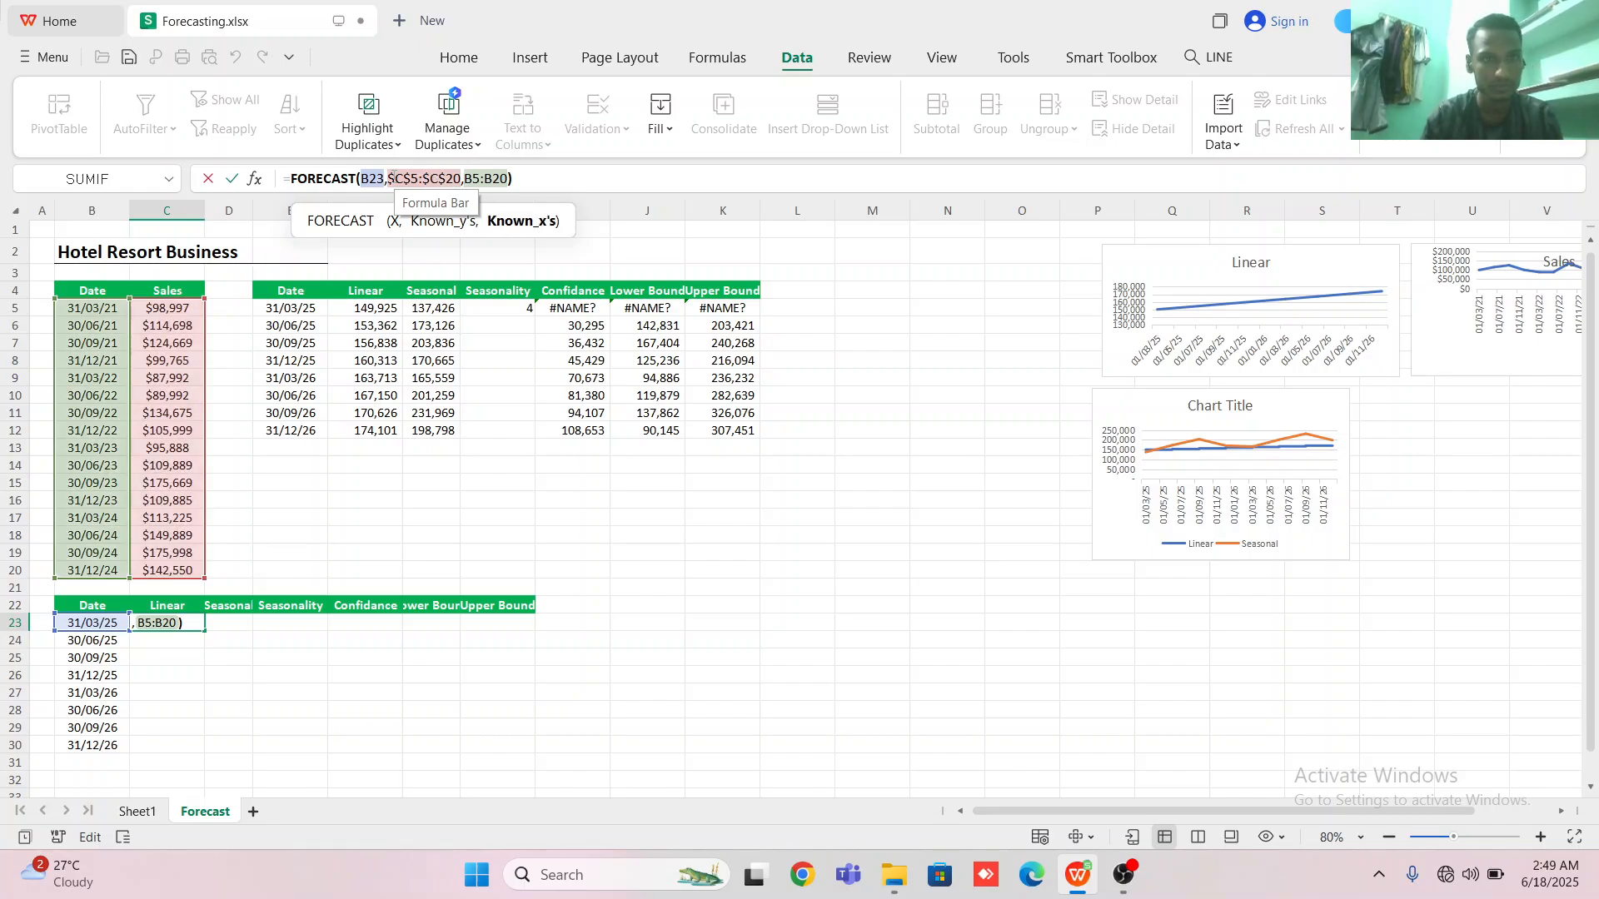
key("F4")
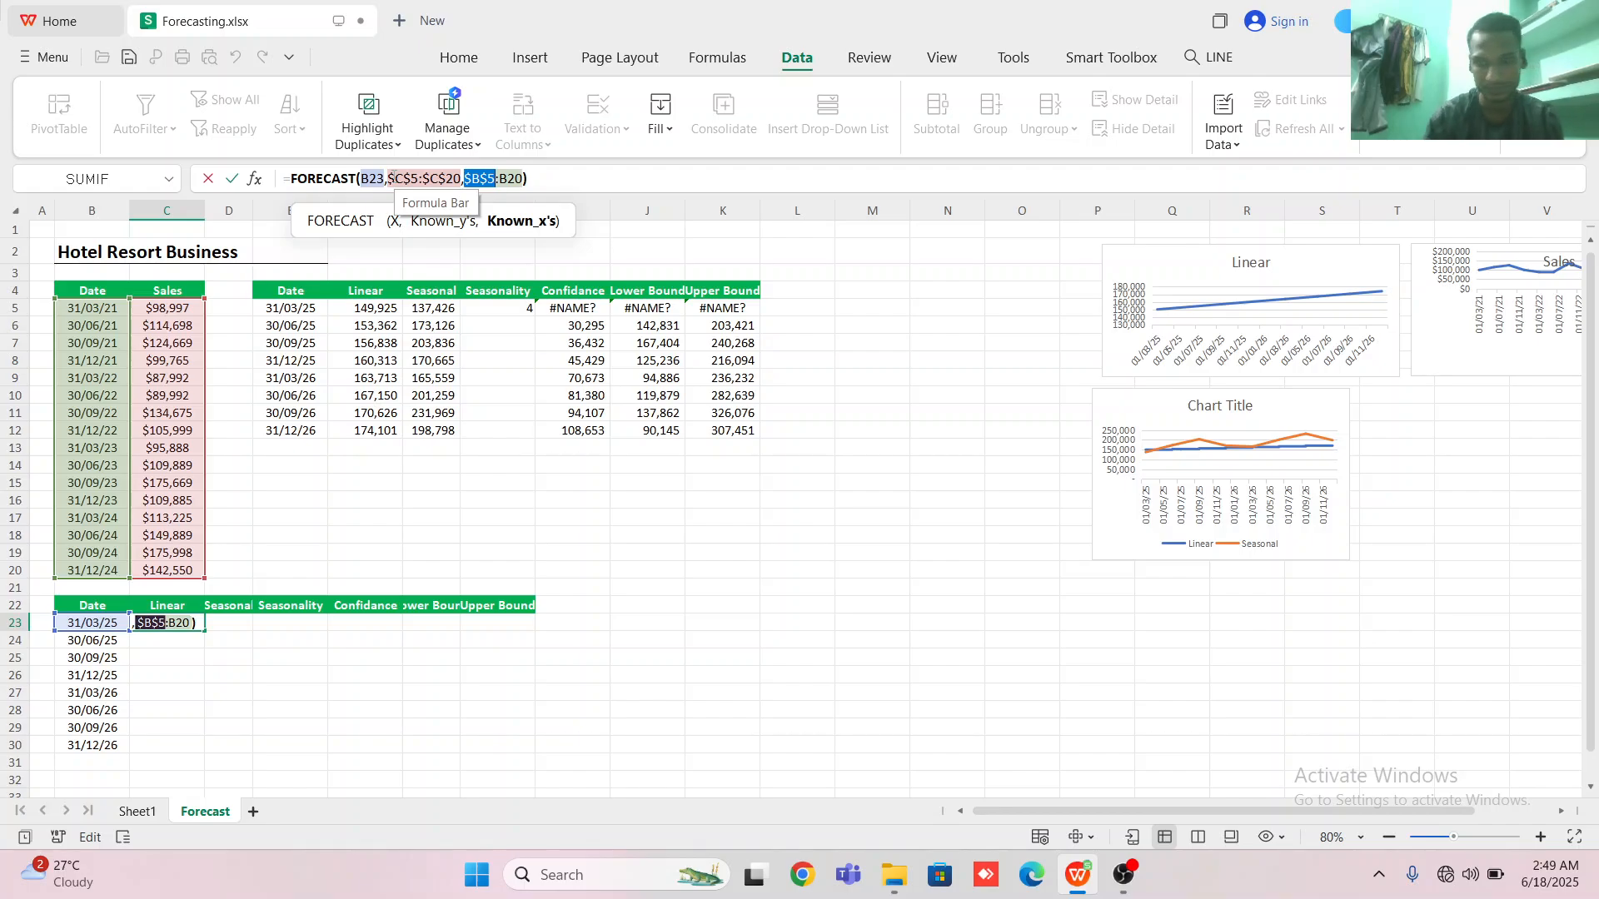
key("Right")
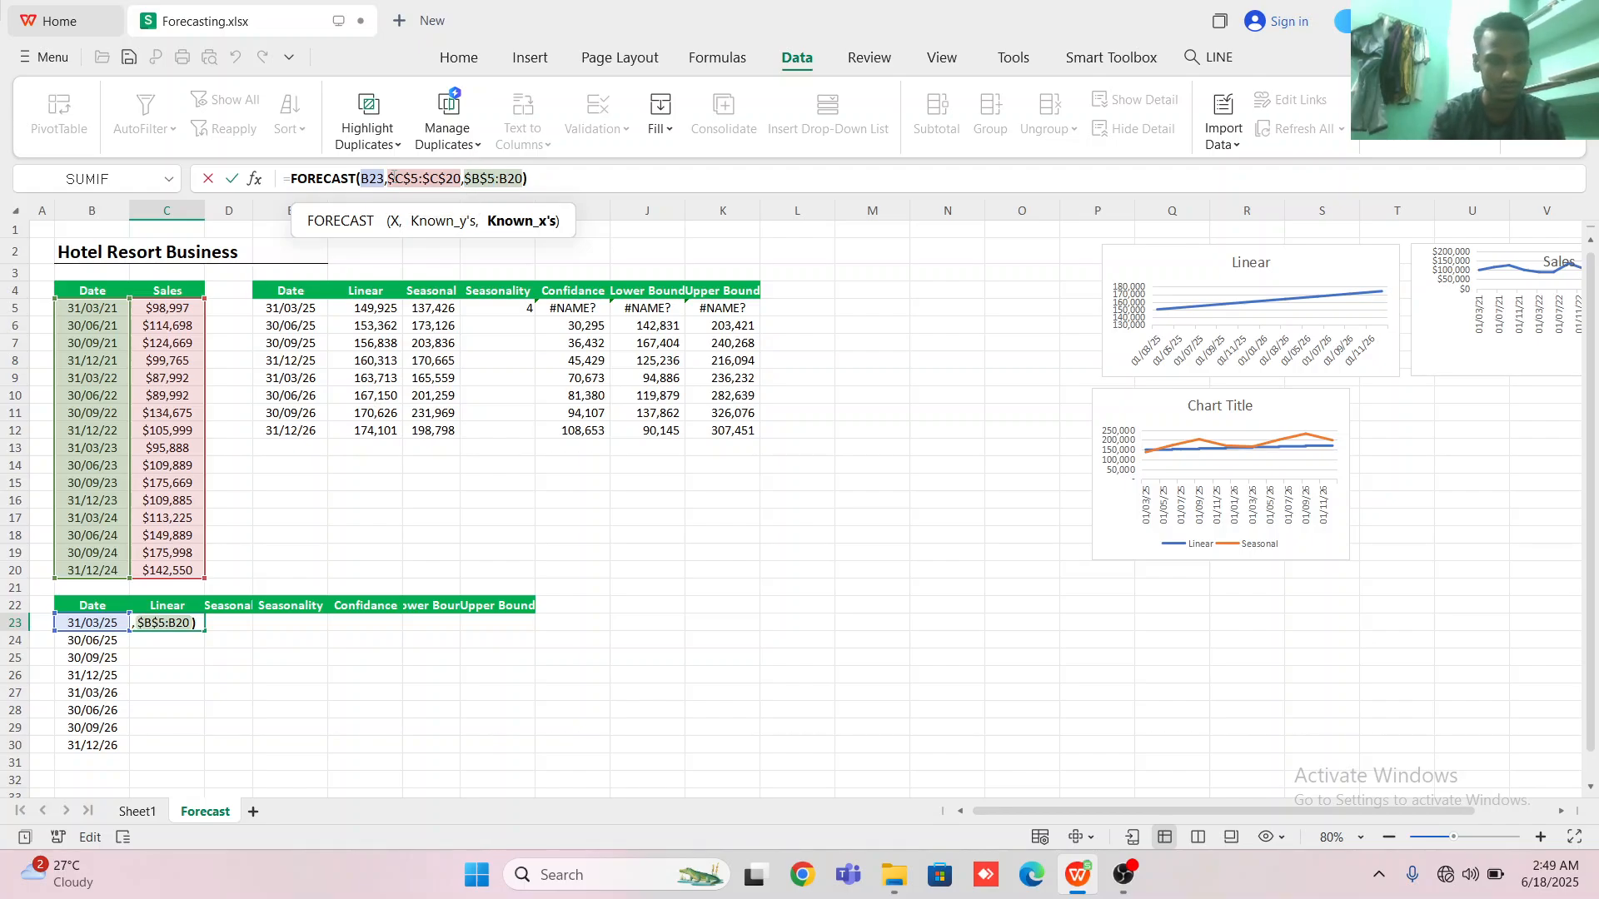
key("F4")
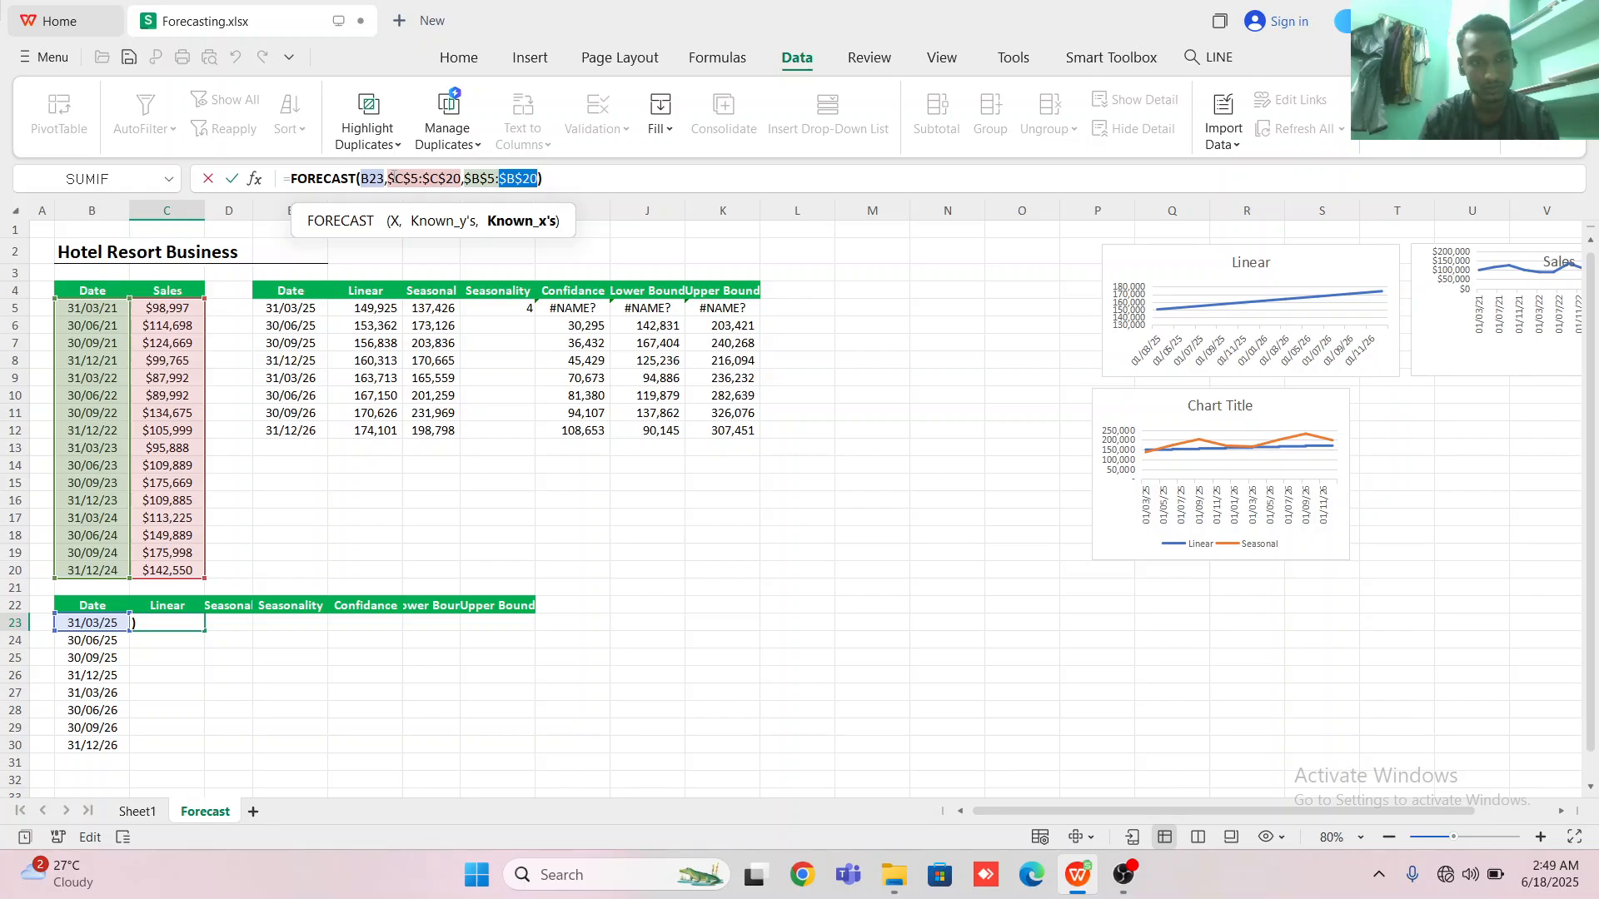
key("Return")
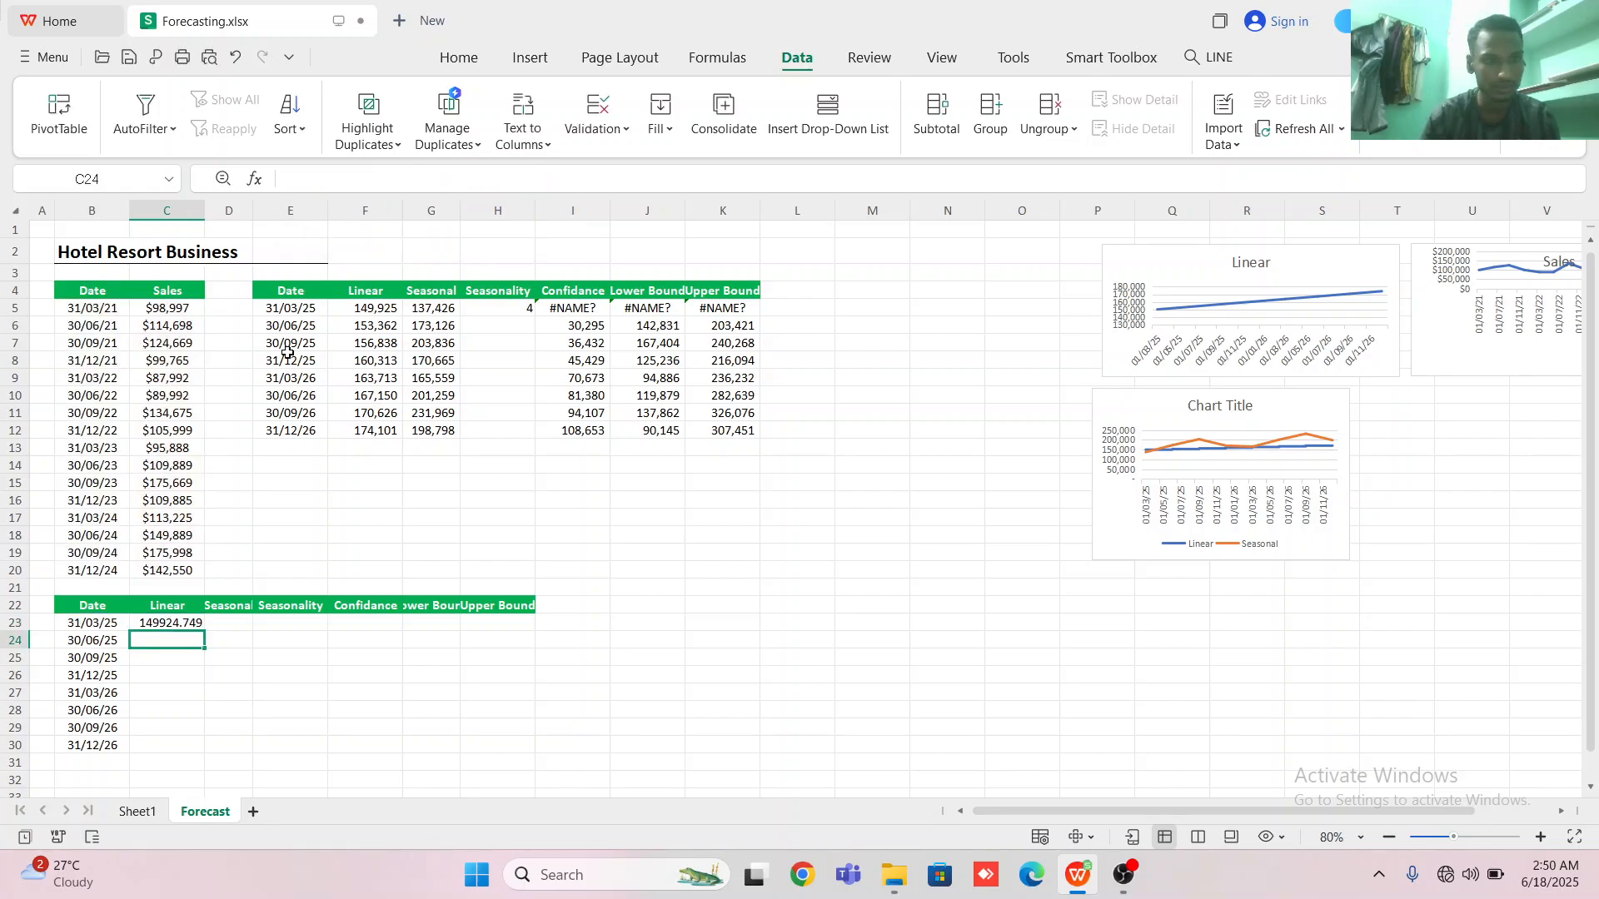
- Fill the linear FORECAST formula from C23 down through C30 for all the listed forecast dates
left_click(145, 623)
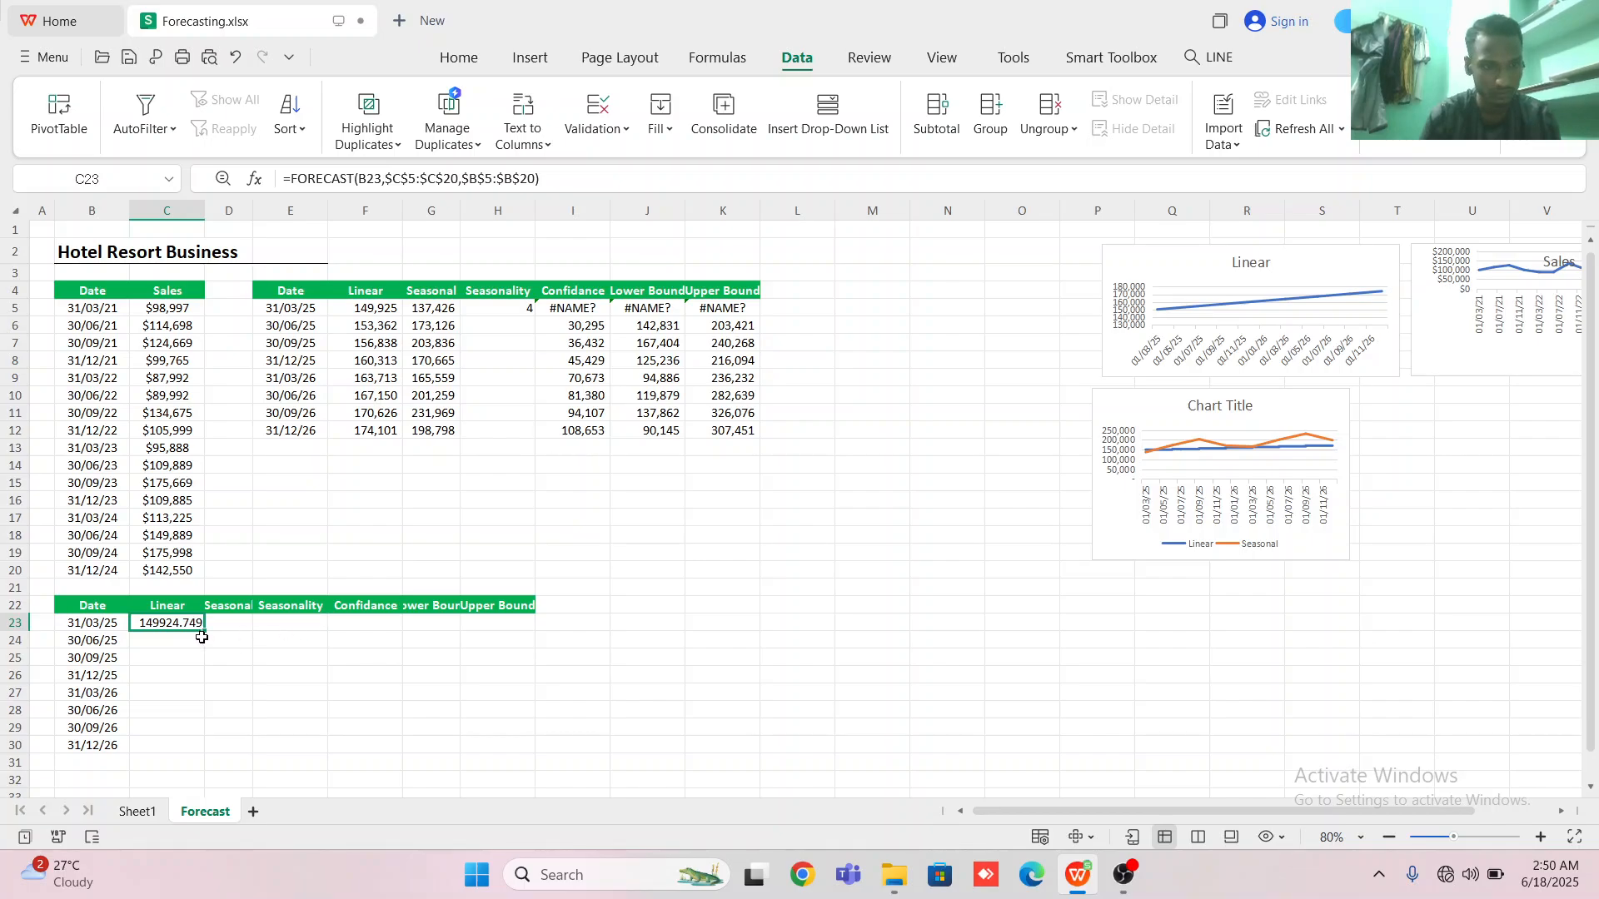
left_click_drag(203, 632, 185, 754)
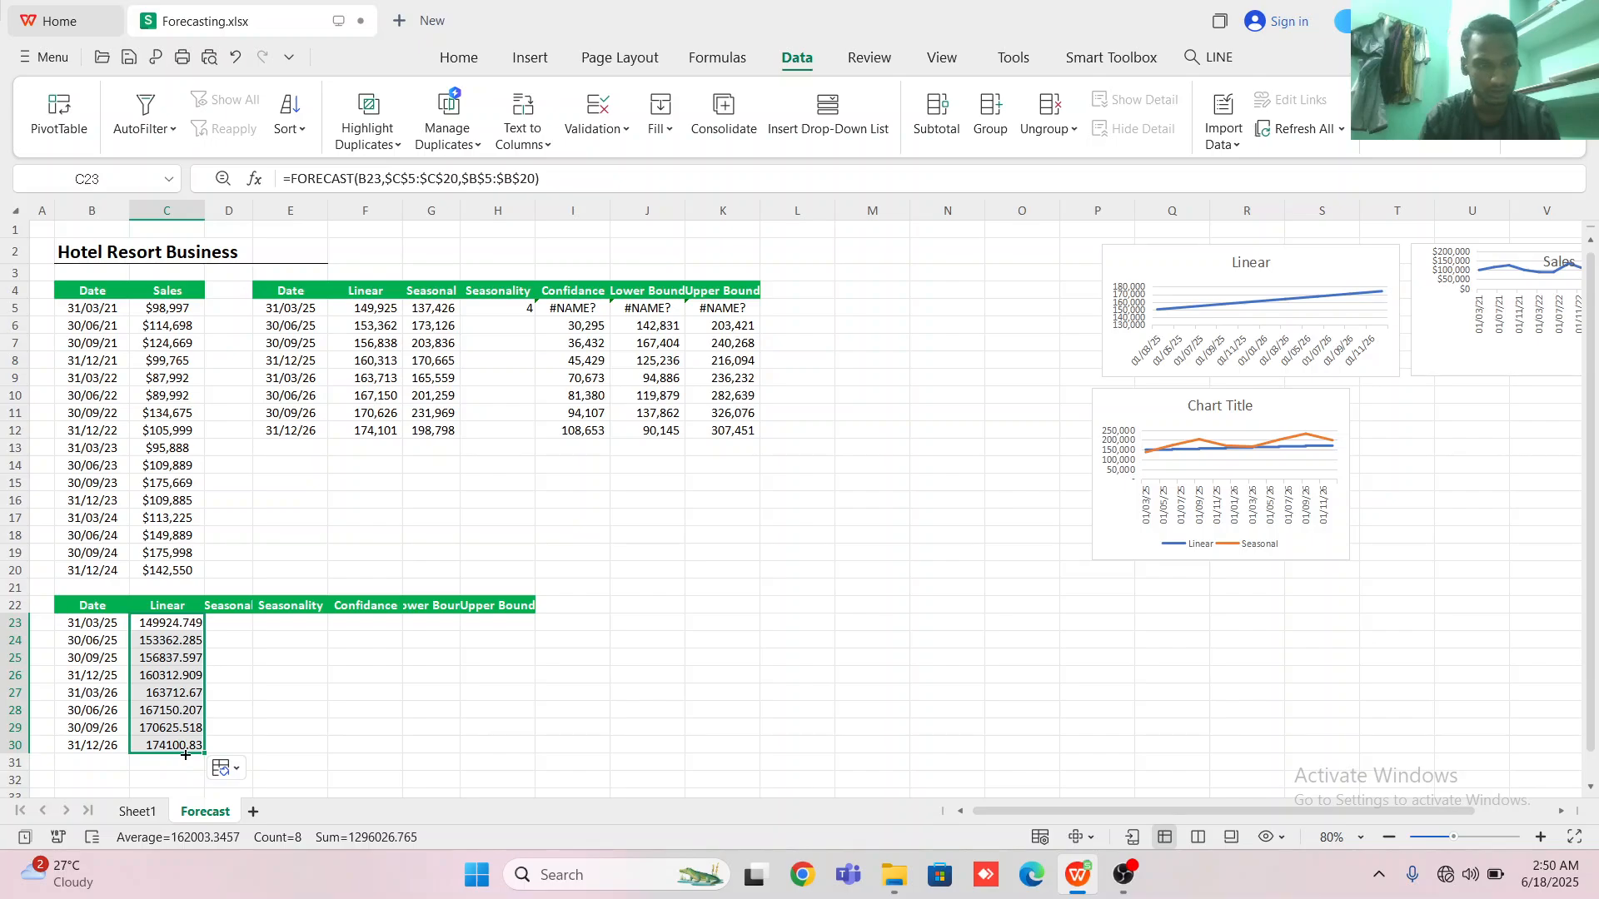
left_click(227, 616)
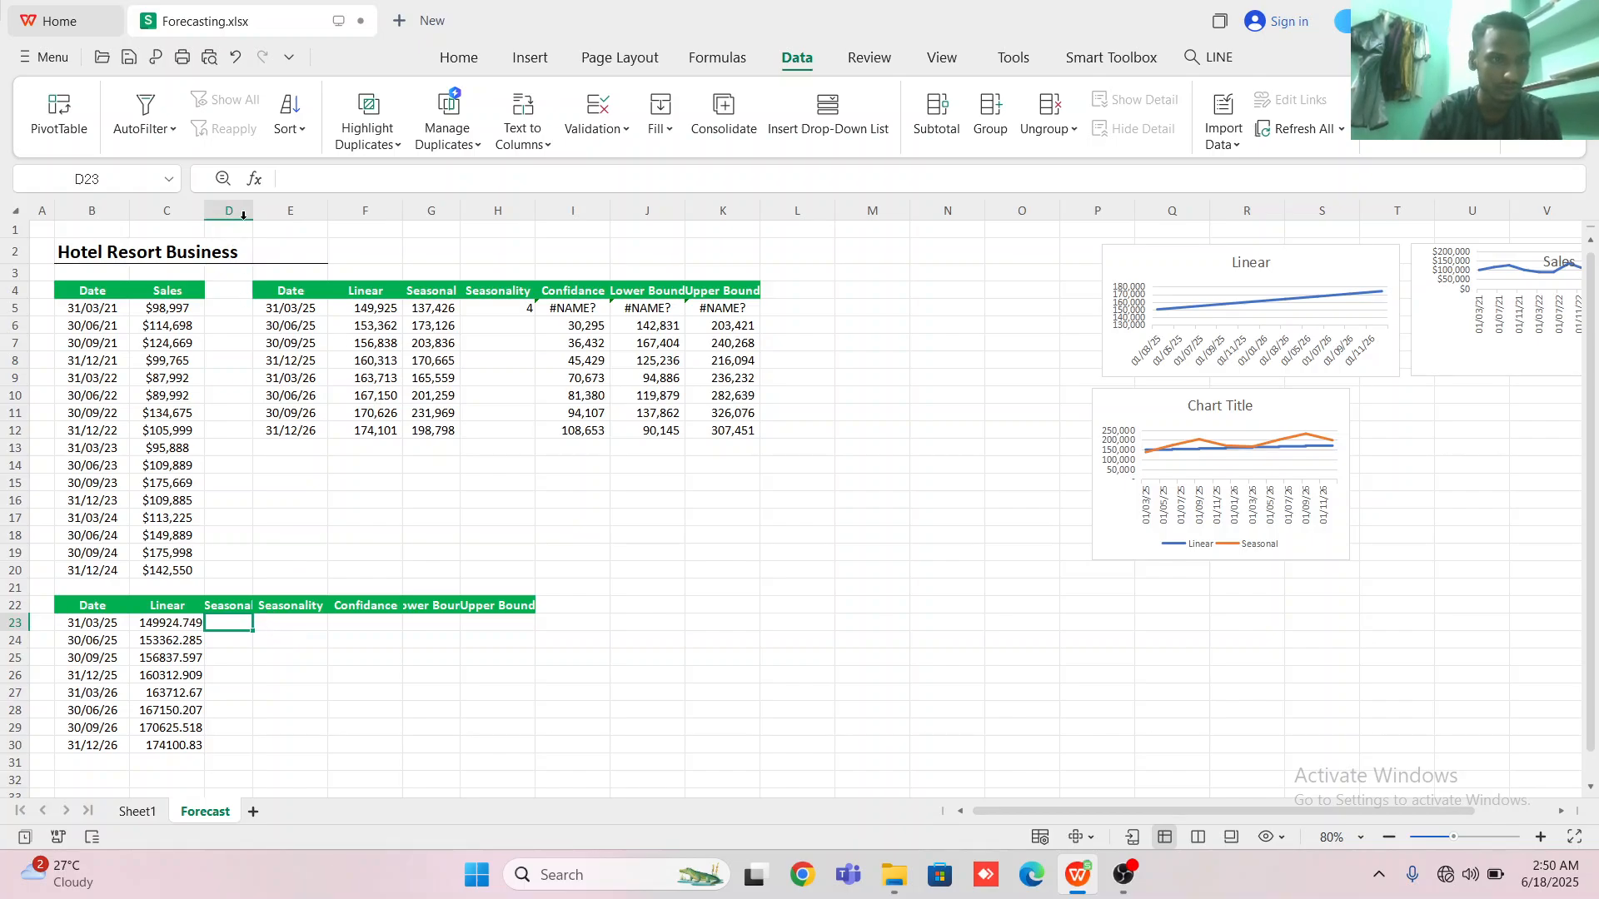
- Widen columns D through H so the headers of the second forecast table fit fully
left_click_drag(252, 218, 275, 218)
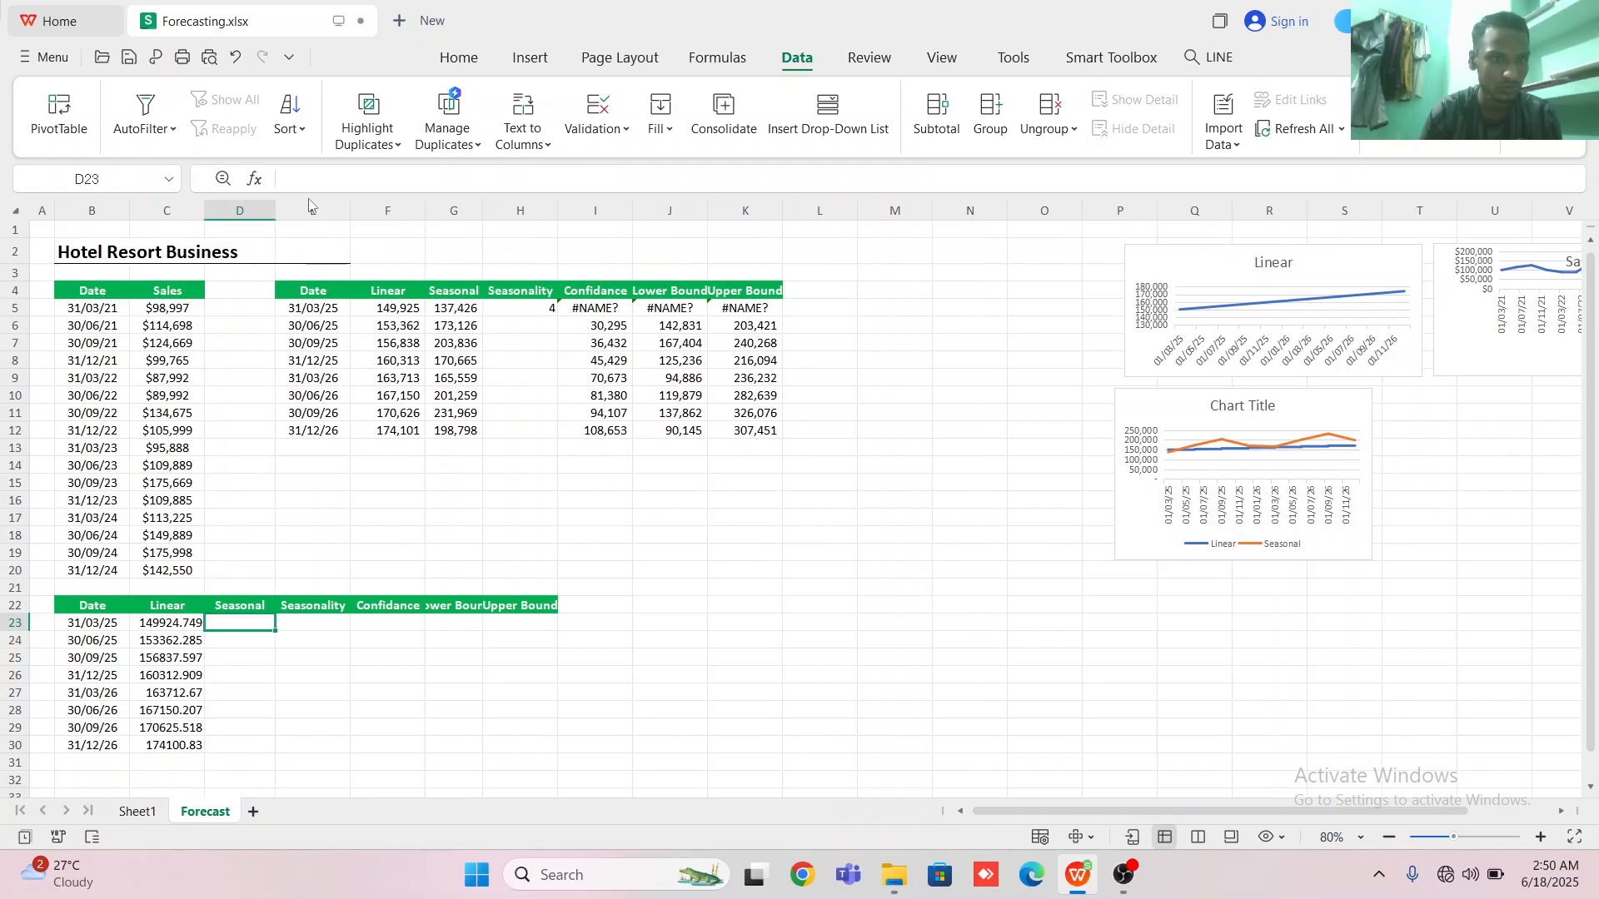
left_click(347, 222)
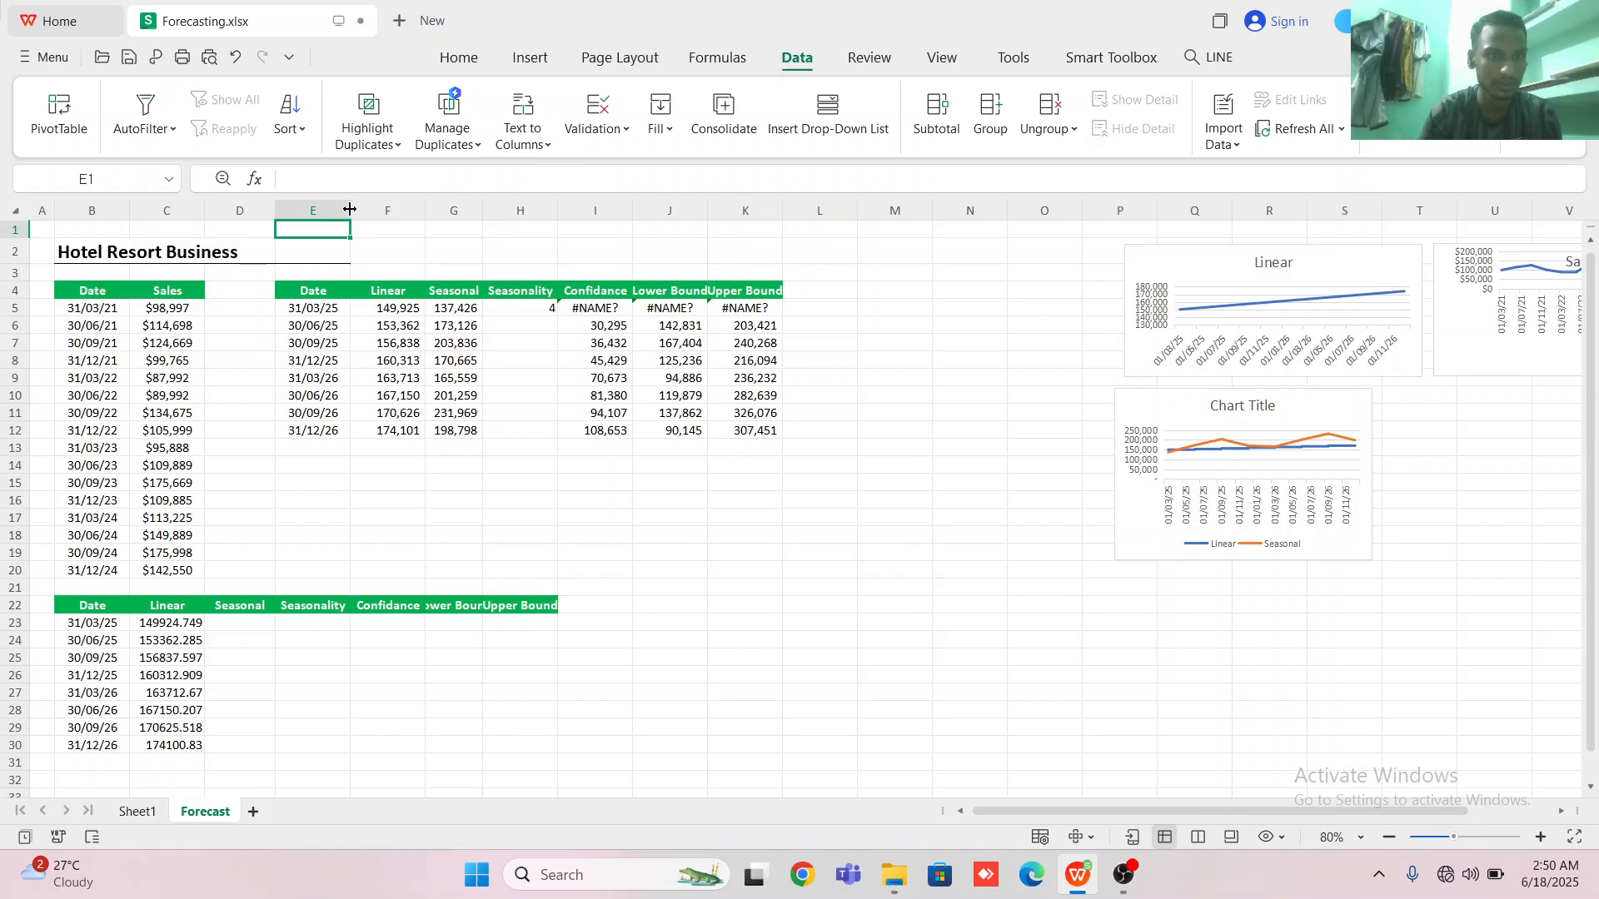
left_click_drag(348, 212, 648, 214)
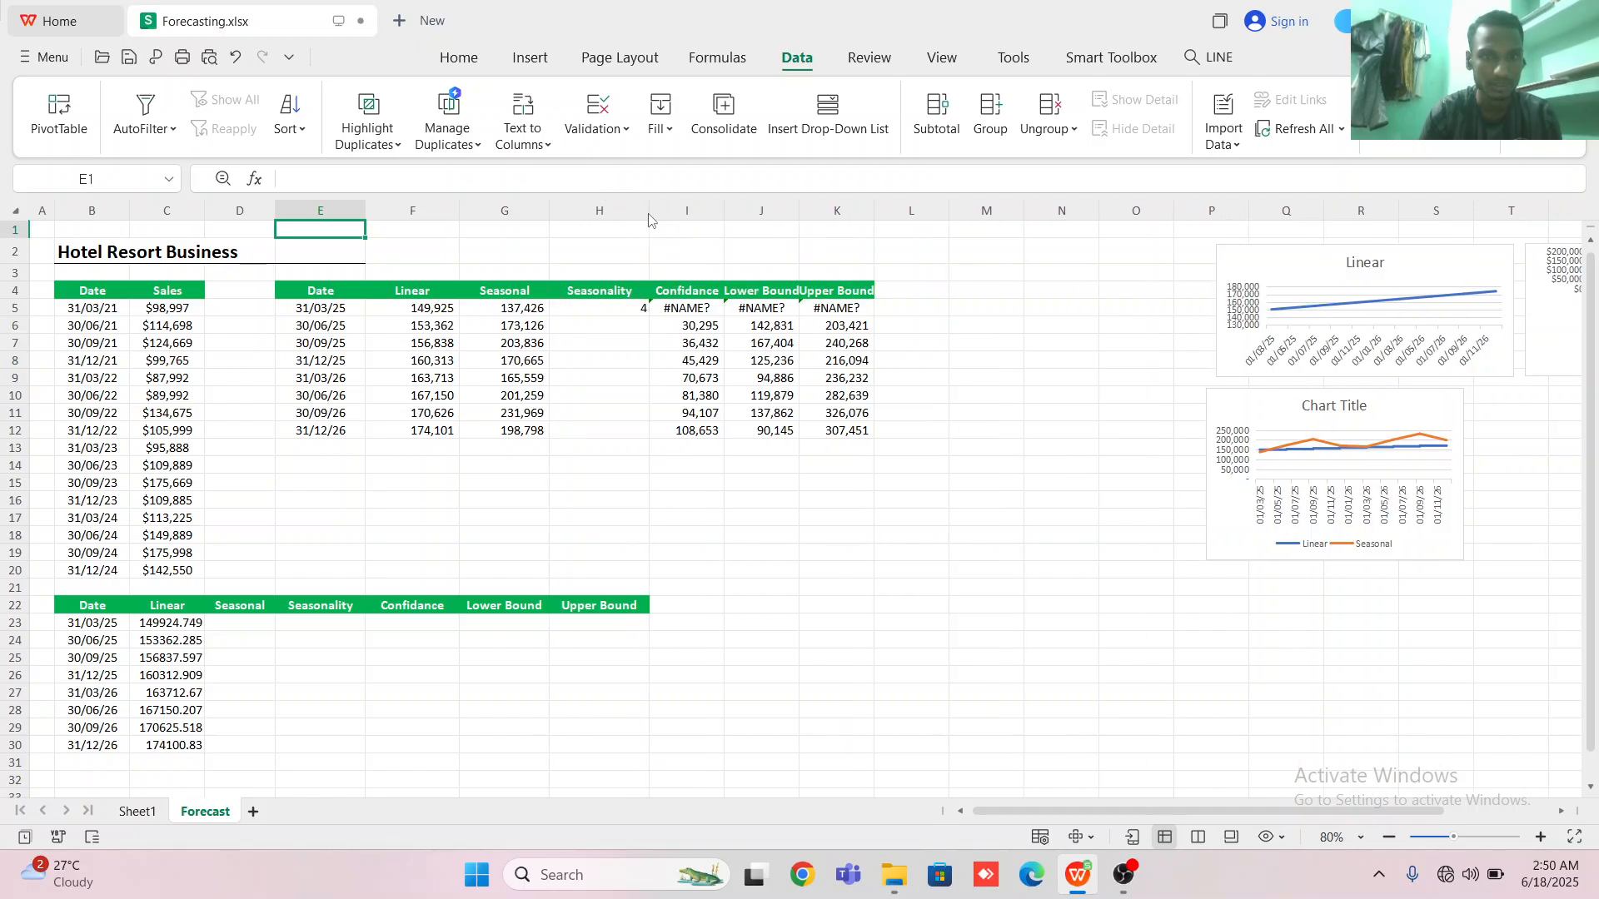
- Examine the Seasonal, Seasonality, Confidence, Lower Bound and Upper Bound formulas in the first forecast table's G5, H5, I6, J6 and K6
left_click(700, 327)
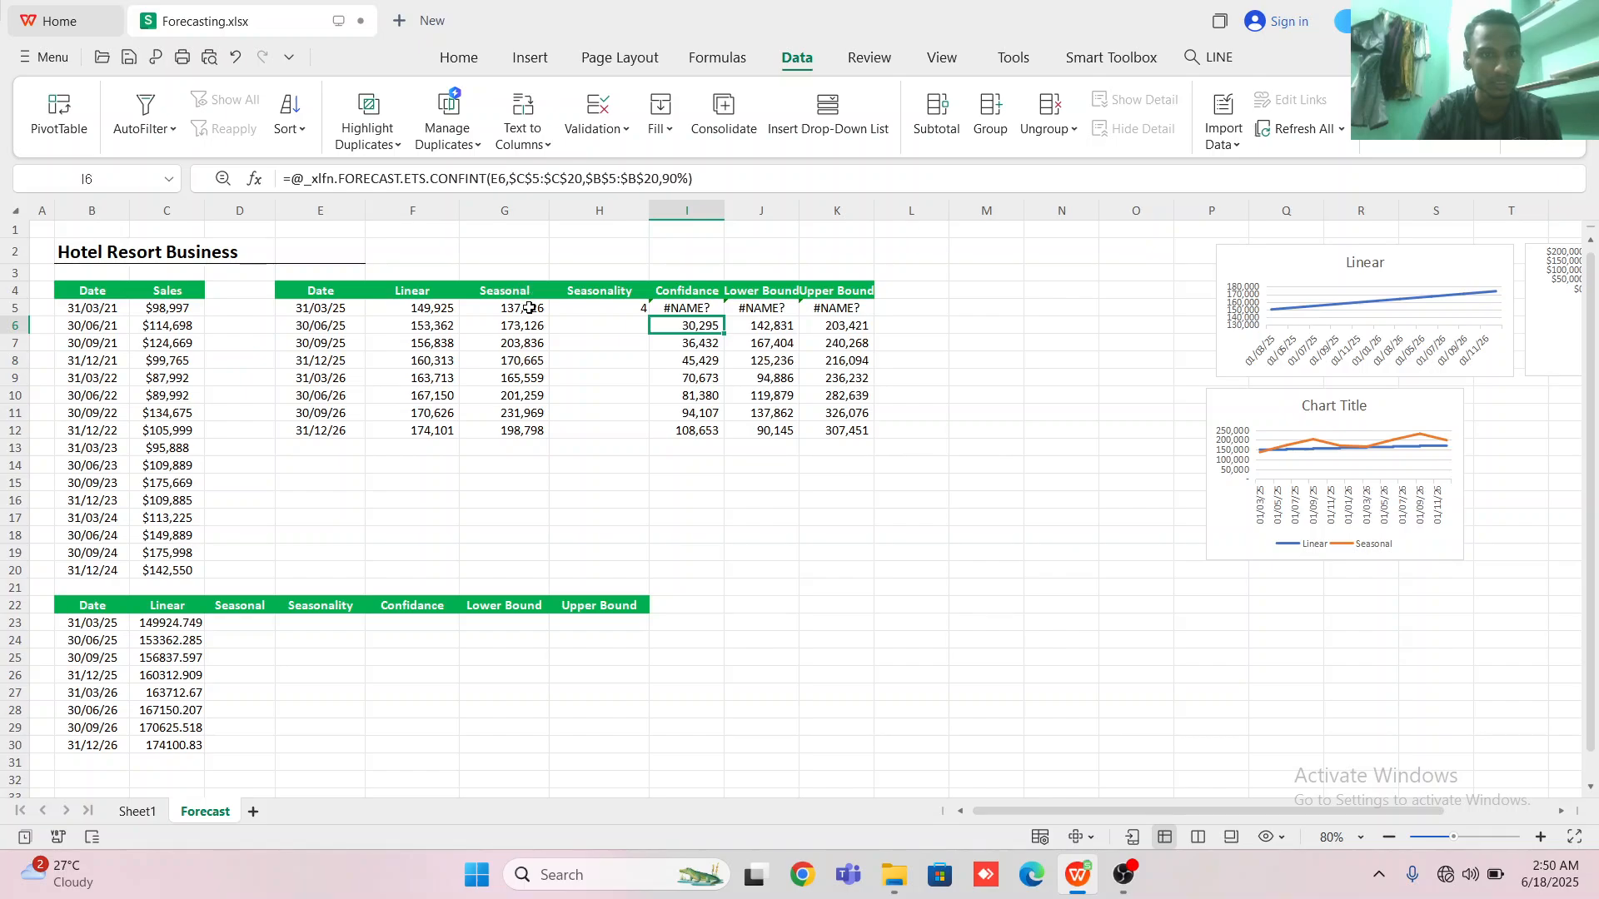
left_click(529, 308)
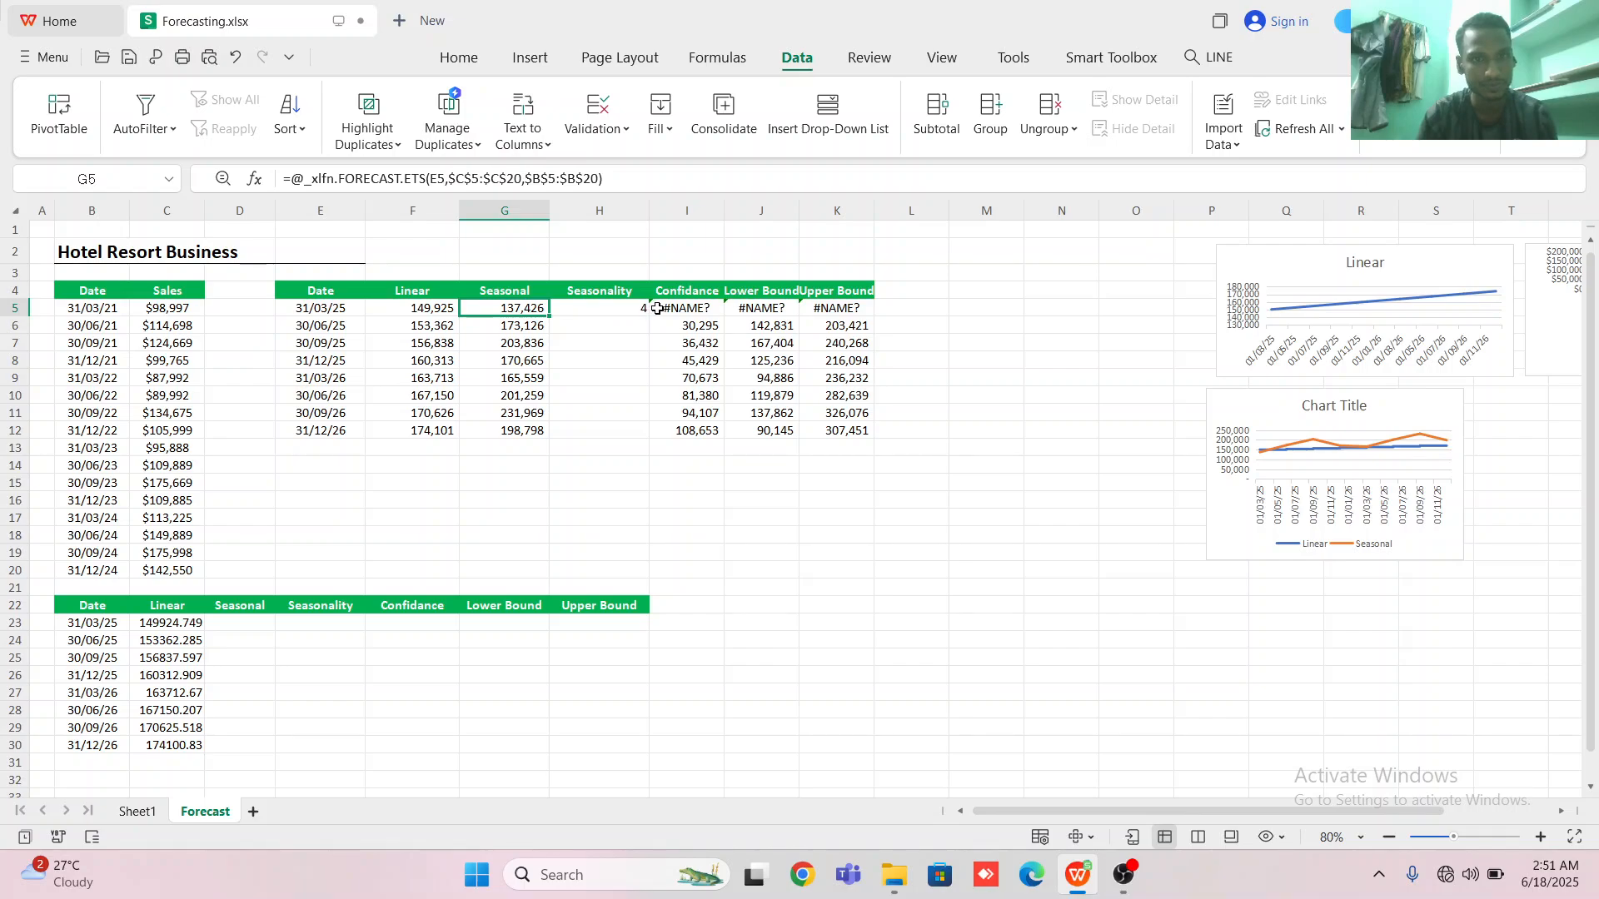
left_click(676, 332)
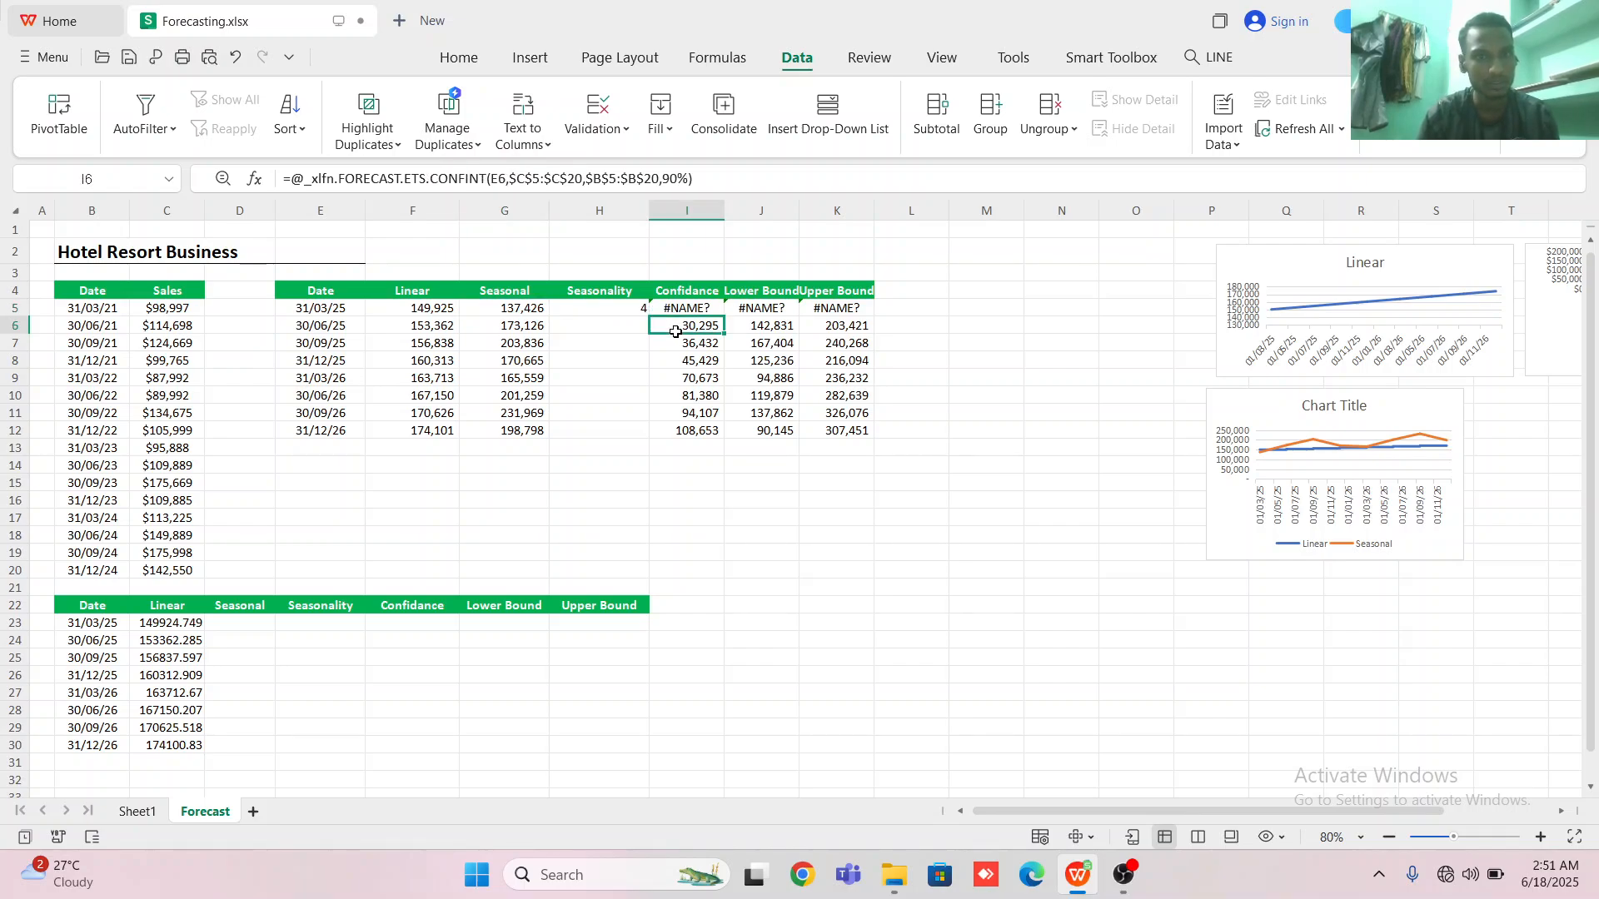
left_click(638, 305)
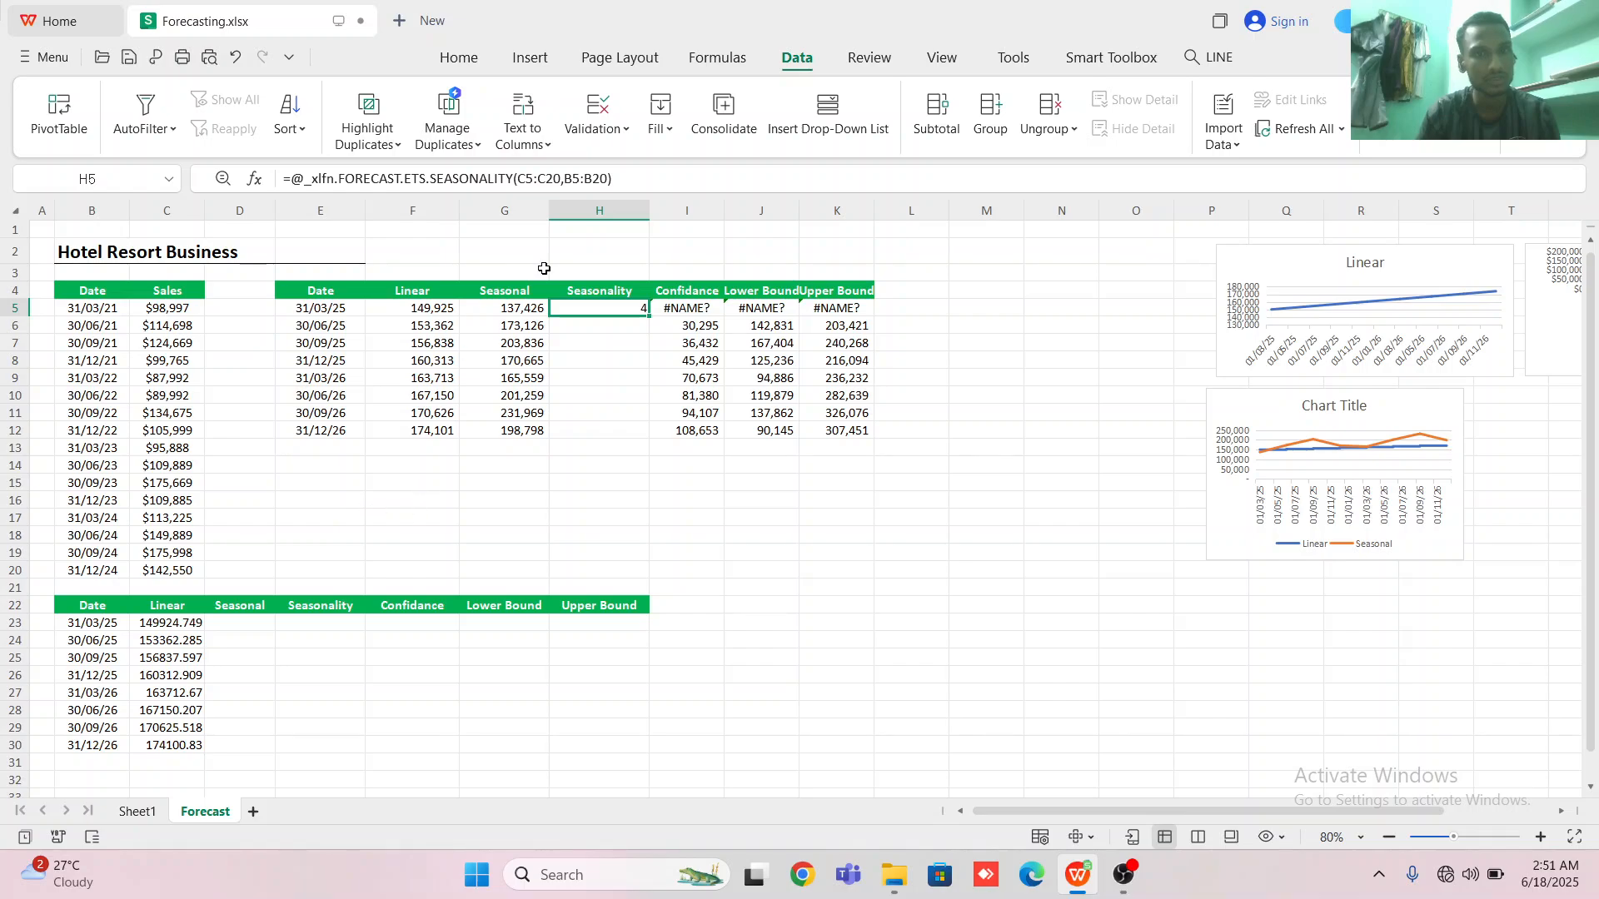
left_click(690, 332)
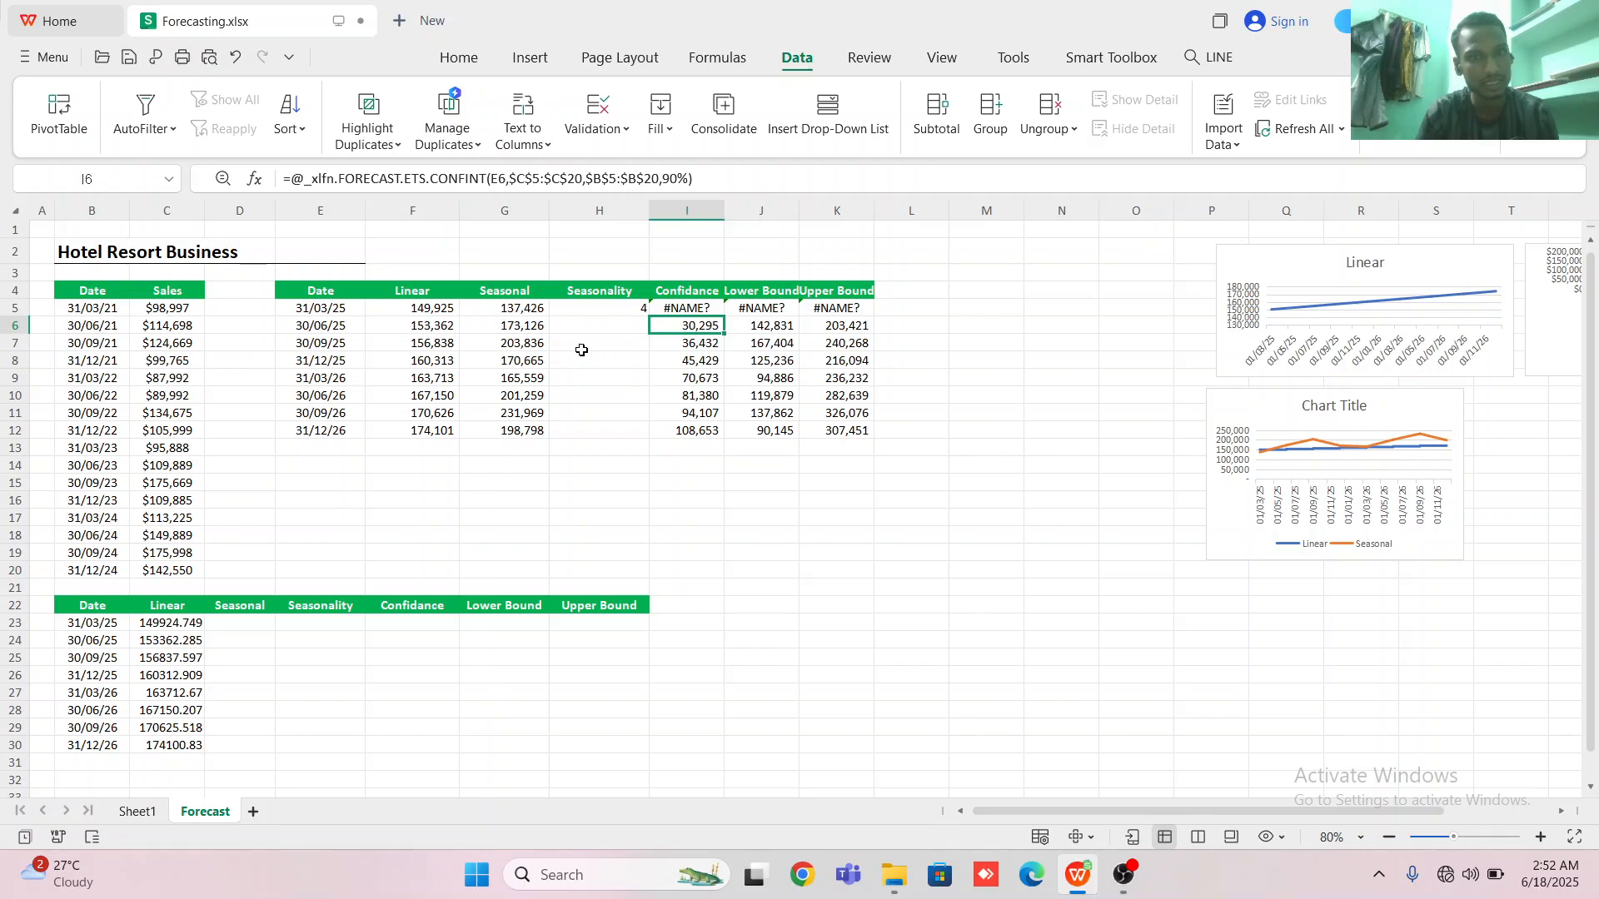
left_click(762, 327)
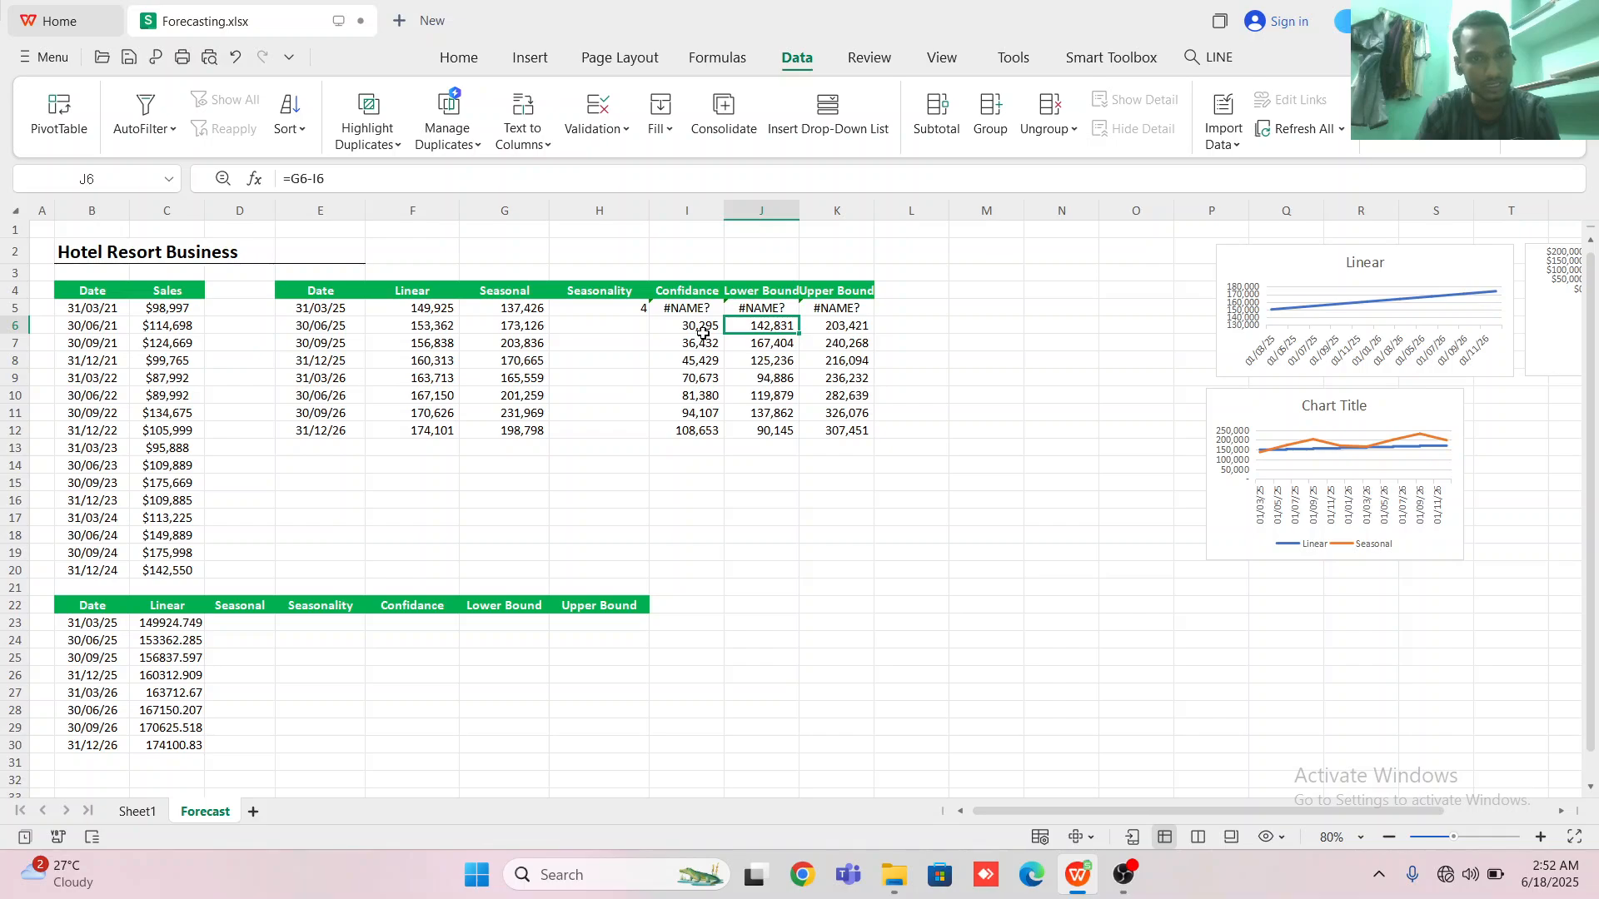
left_click(851, 326)
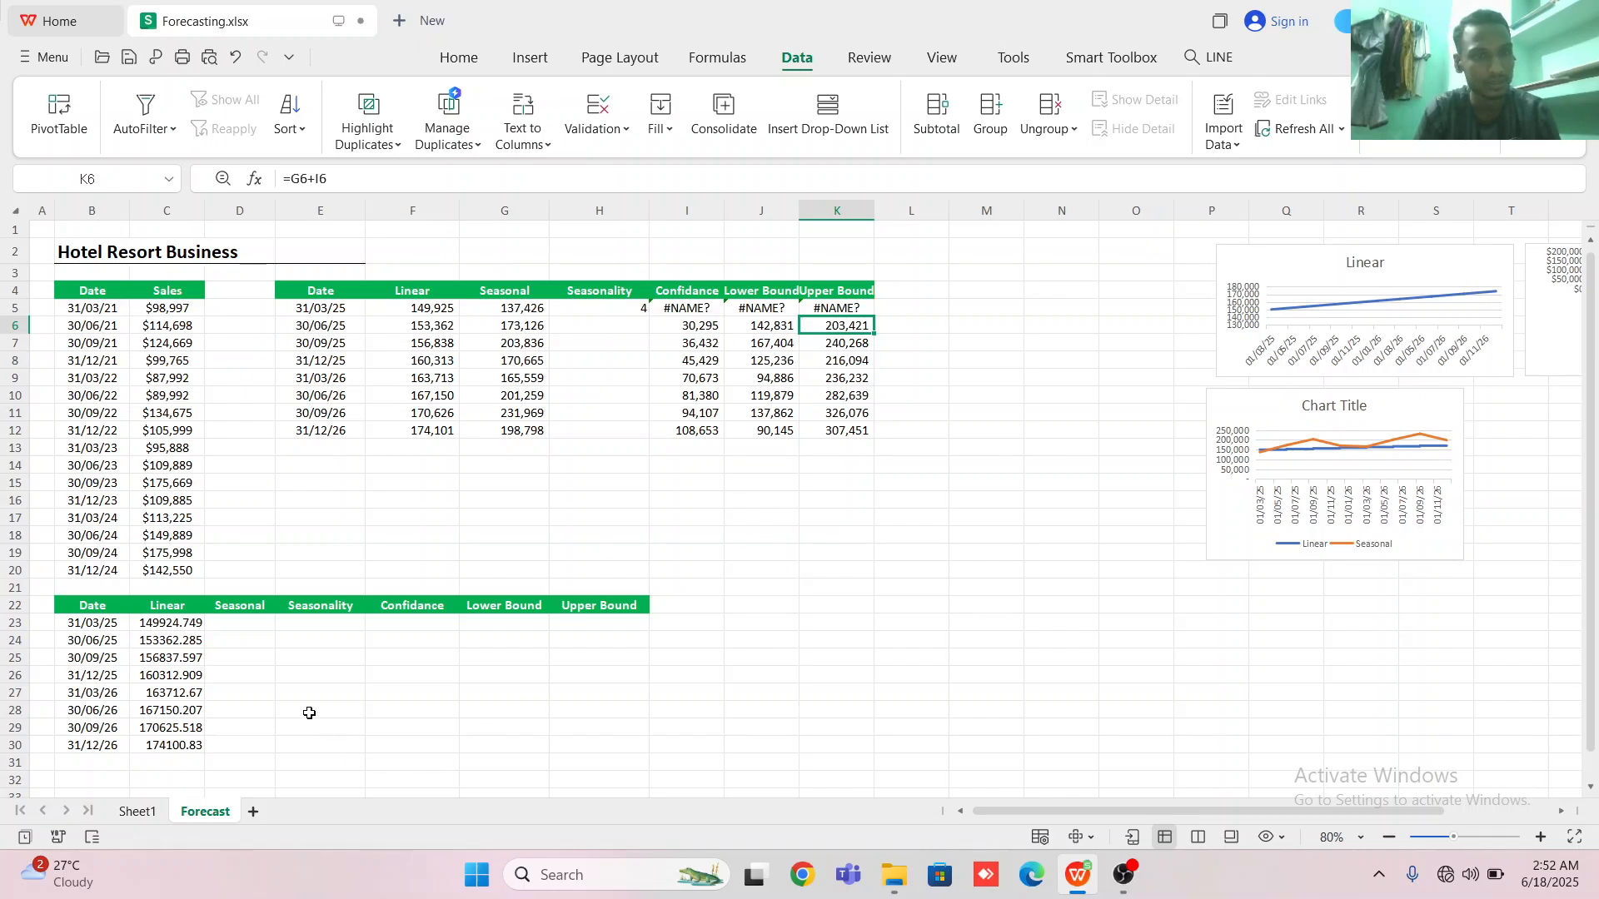
- Begin a FORECAST formula in D23 under Seasonal
left_click(238, 620)
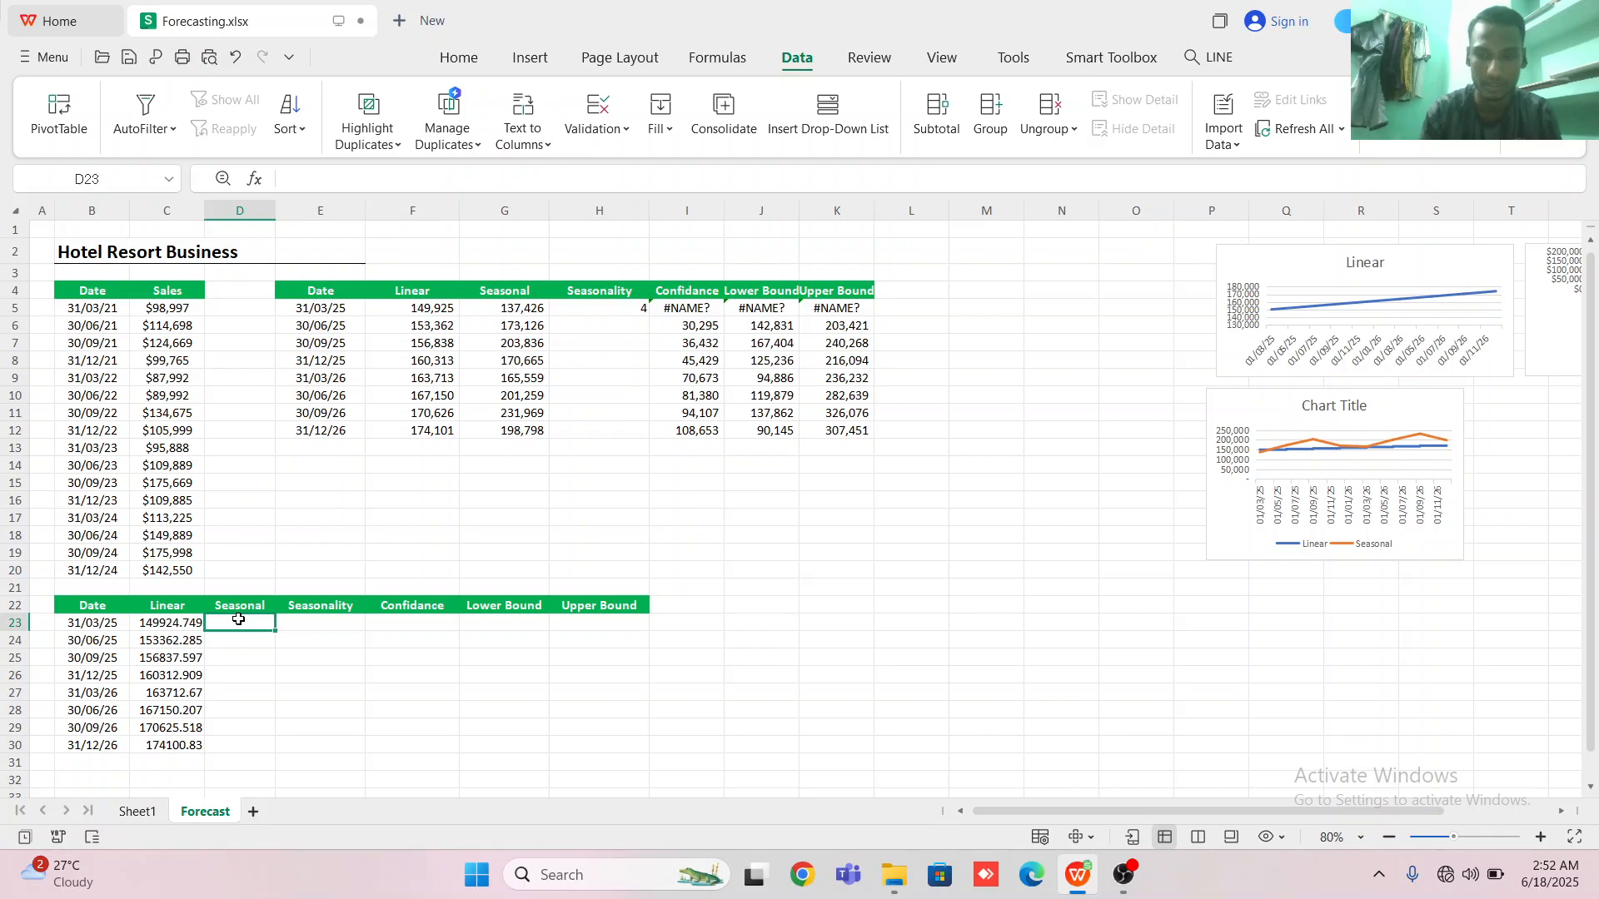
type("+")
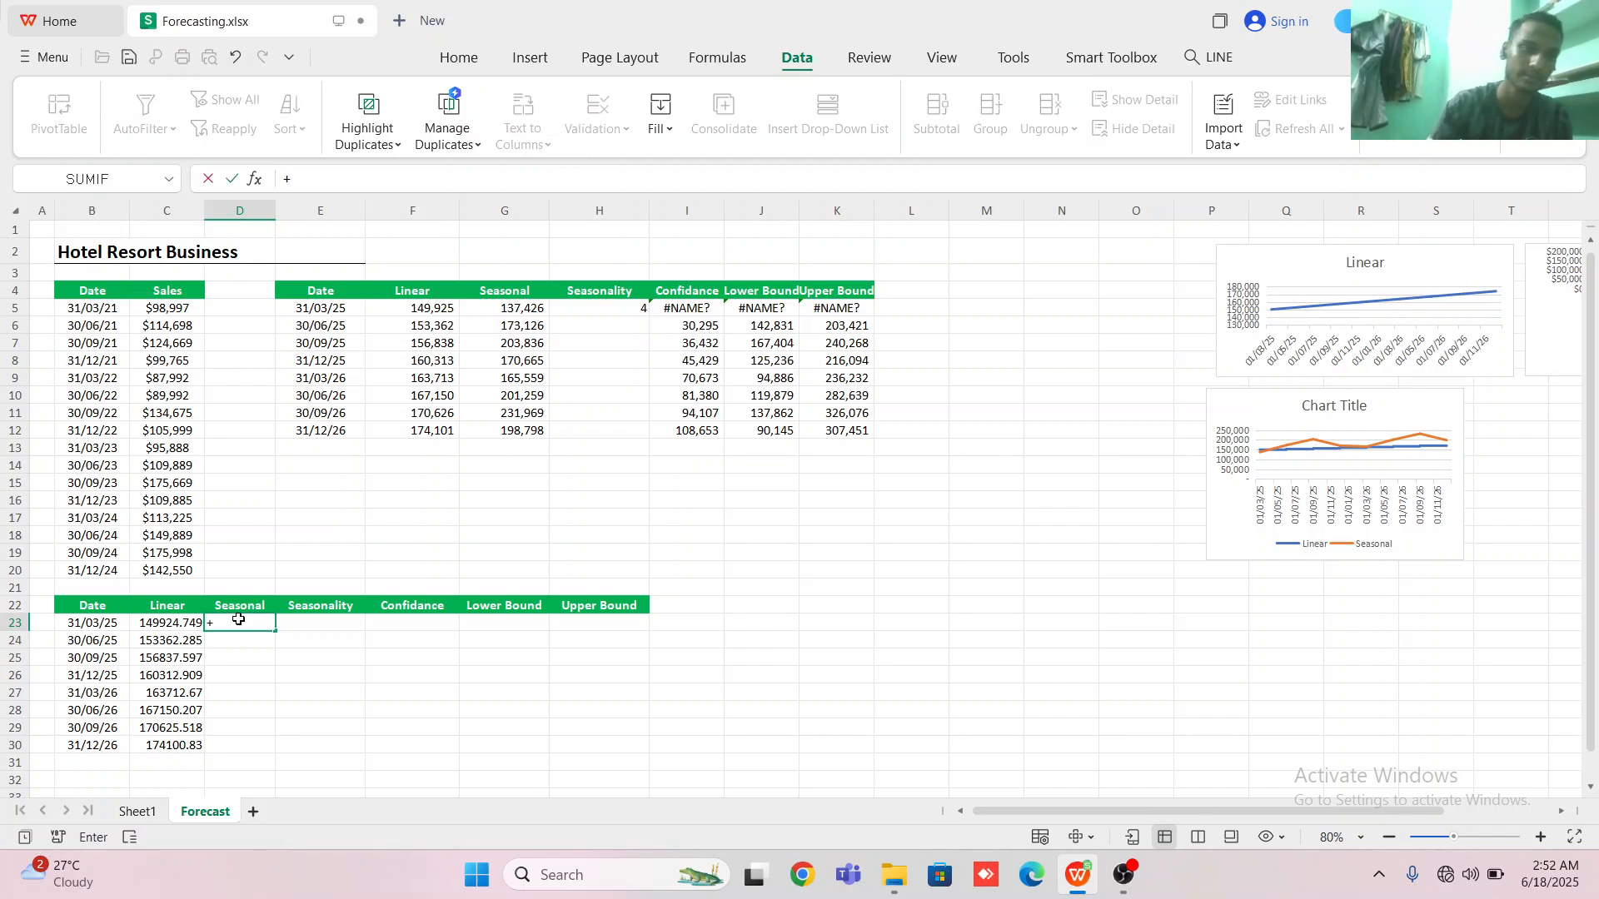
key("BackSpace")
type("=")
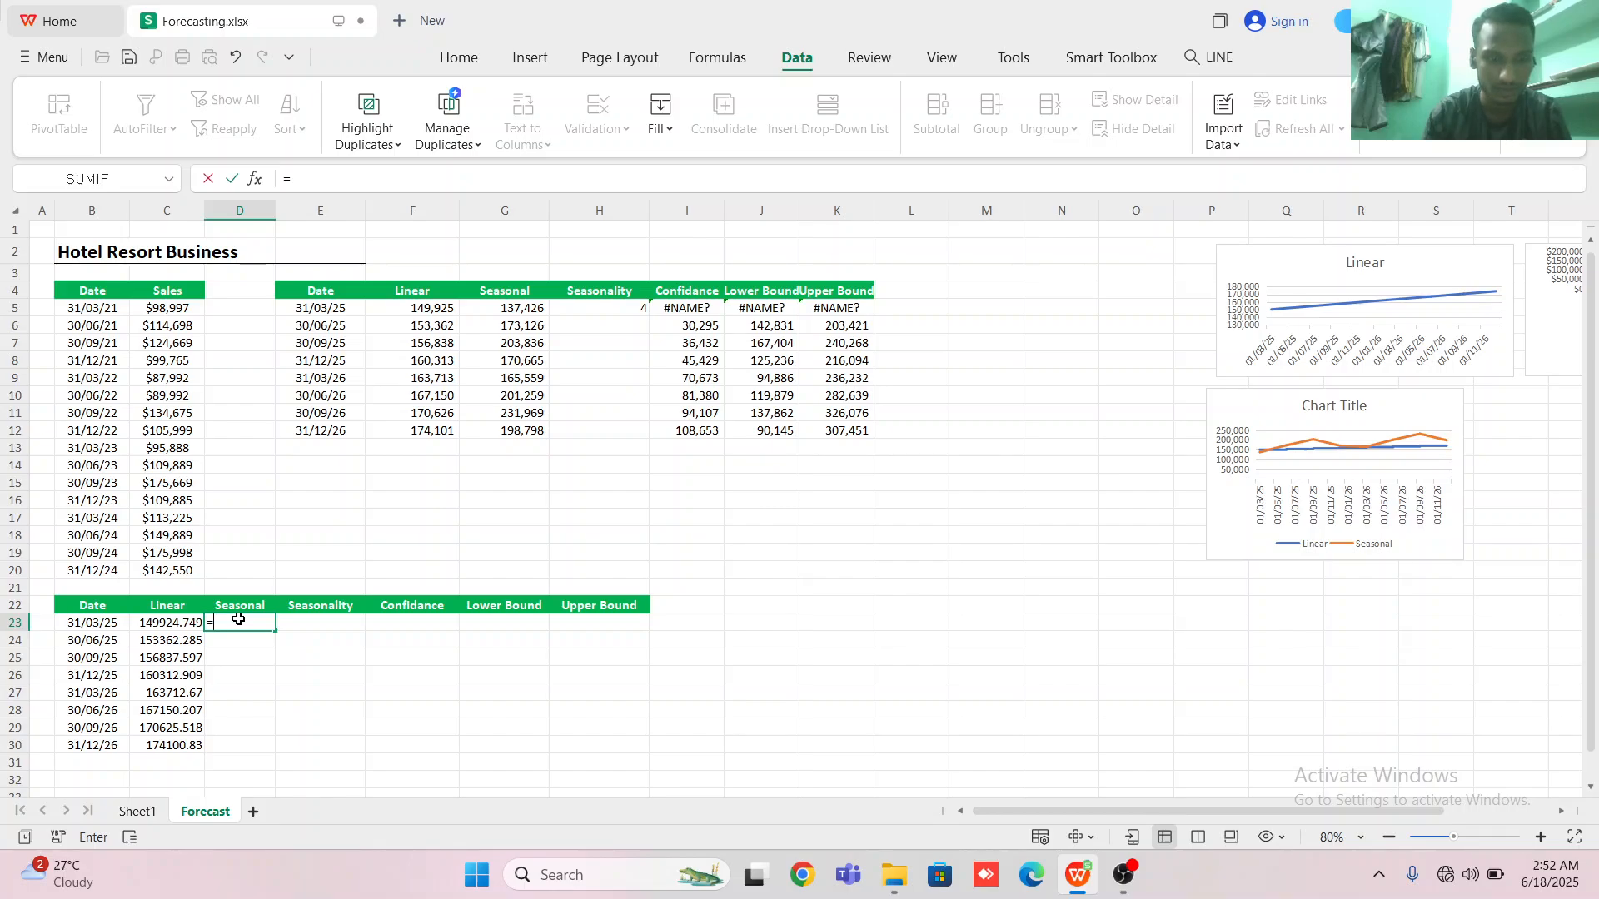
type("FOR")
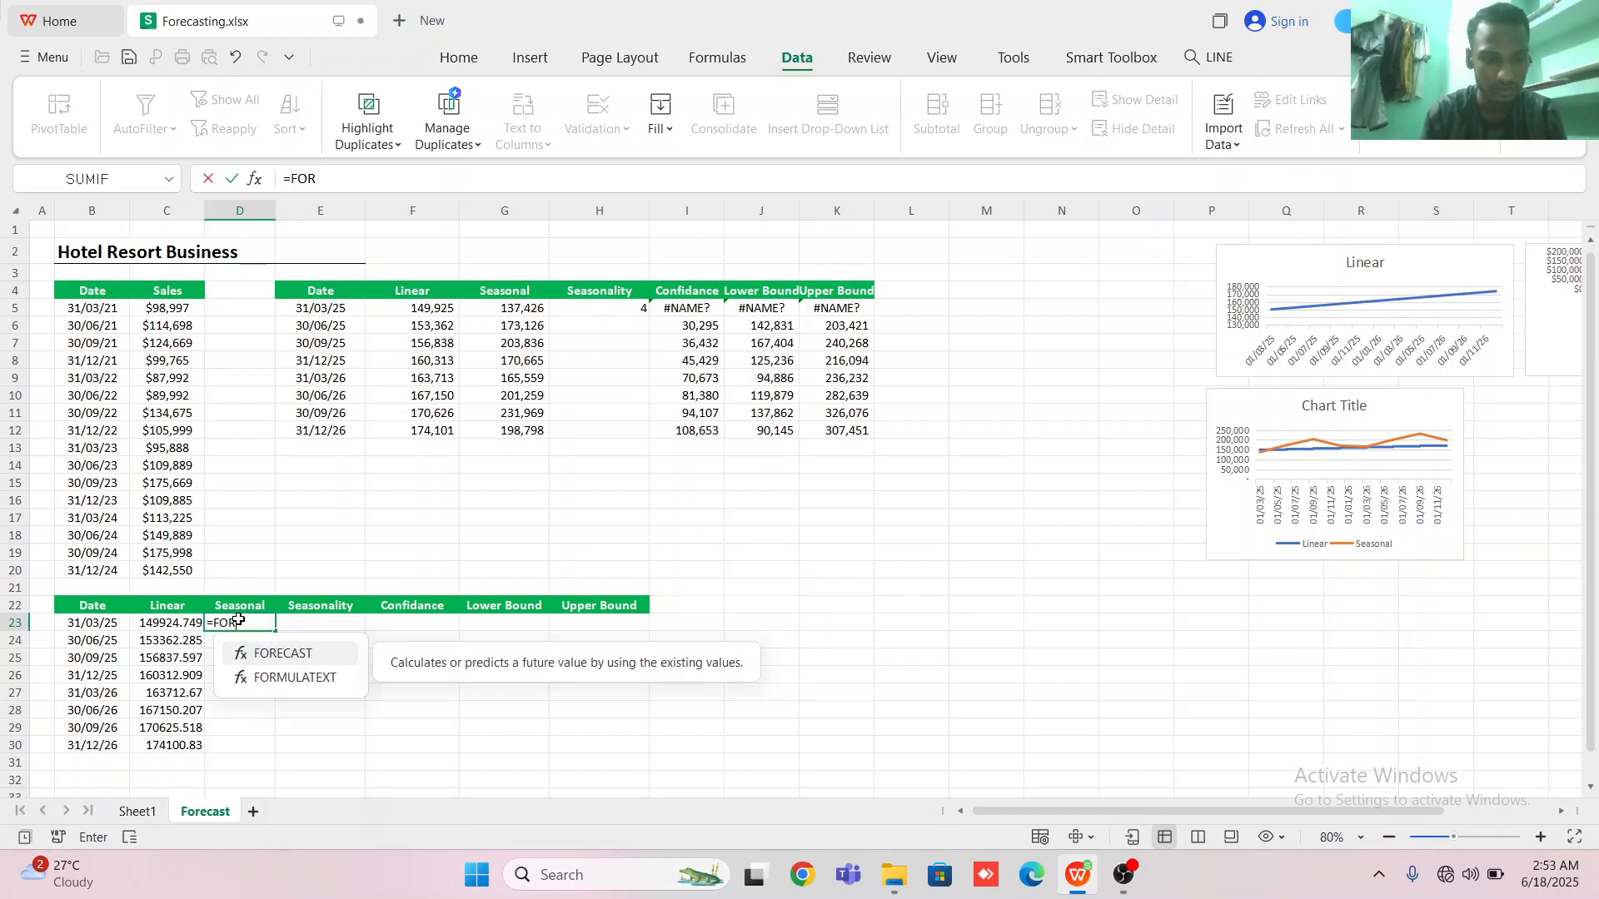
type("CAST")
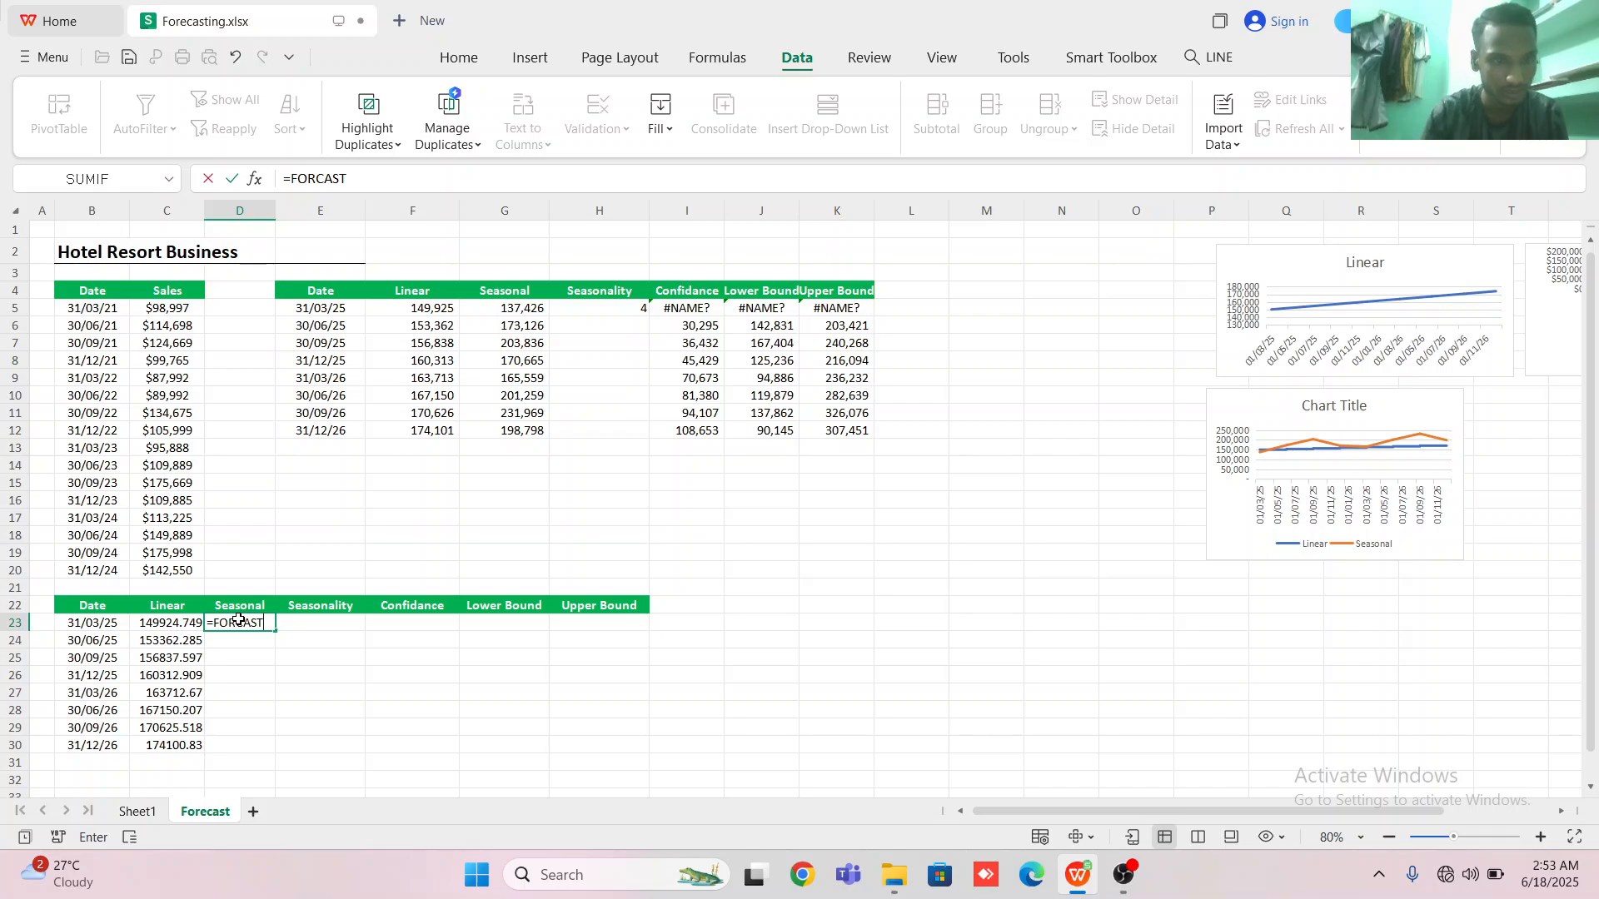
key("BackSpace")
key("BackSpace")
key("BackSpace")
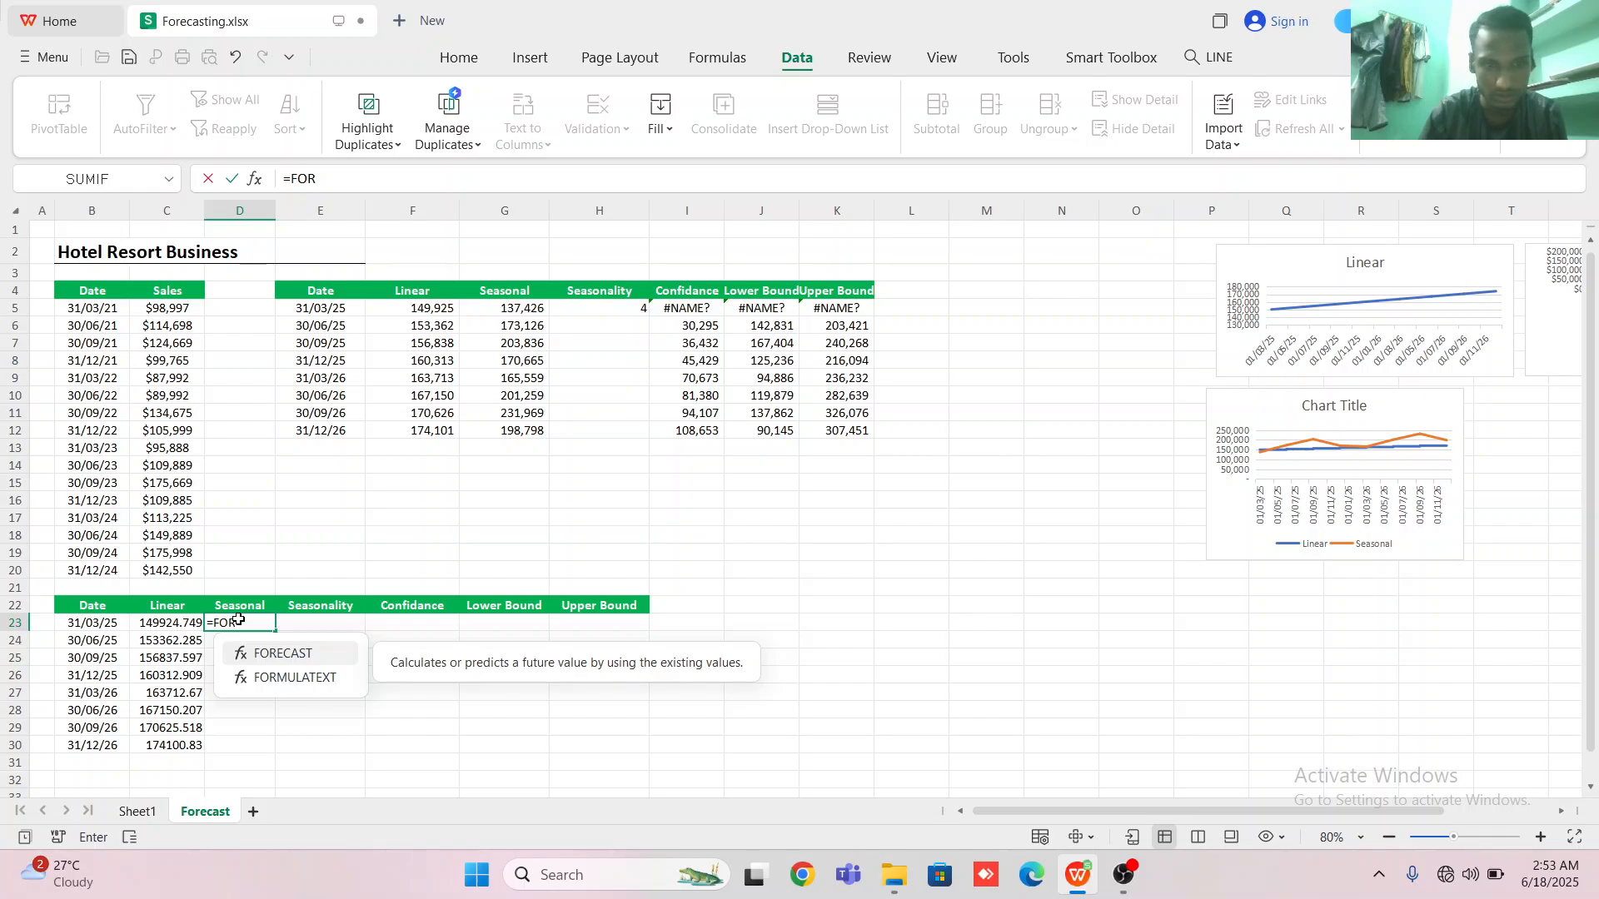
double_click(298, 654)
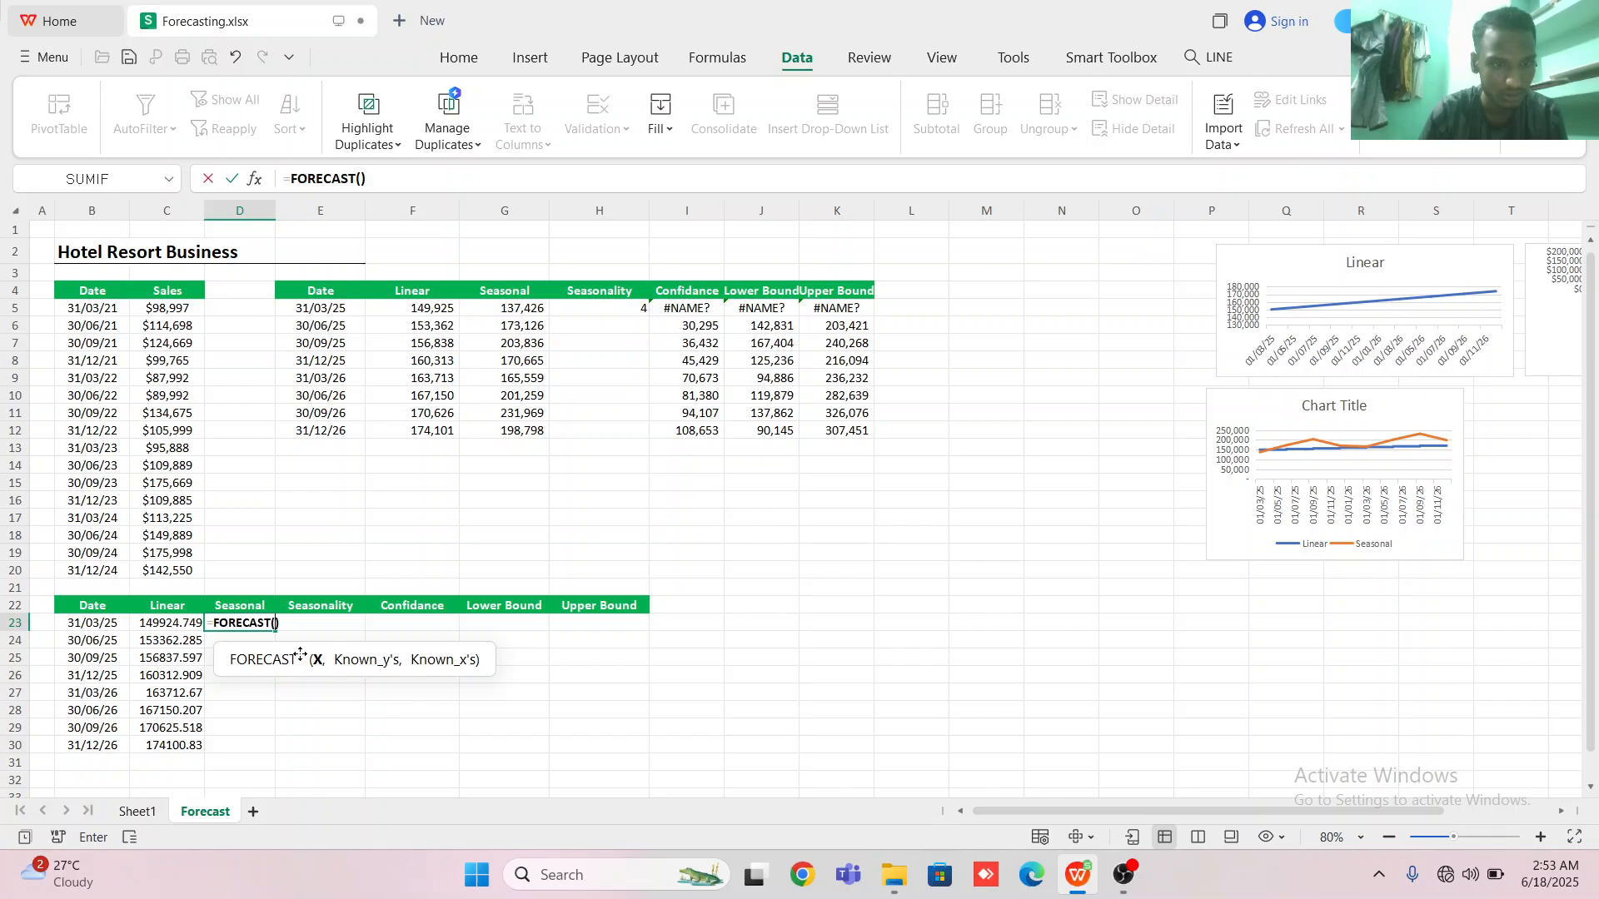